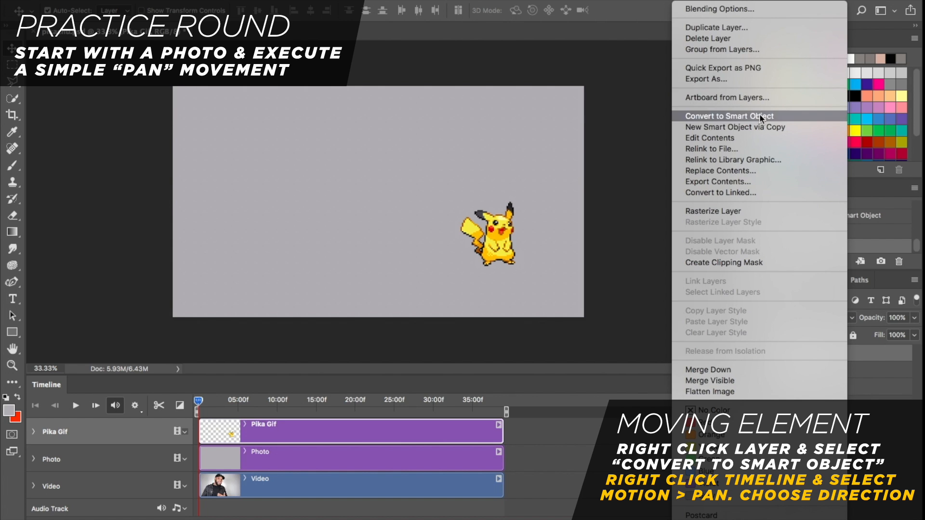
Convert the Pika Gif layer to a smart object, then give its clip a Pan motion without Resize to Fill Canvas
{"action": "left_click", "coordinate": [760, 115]}
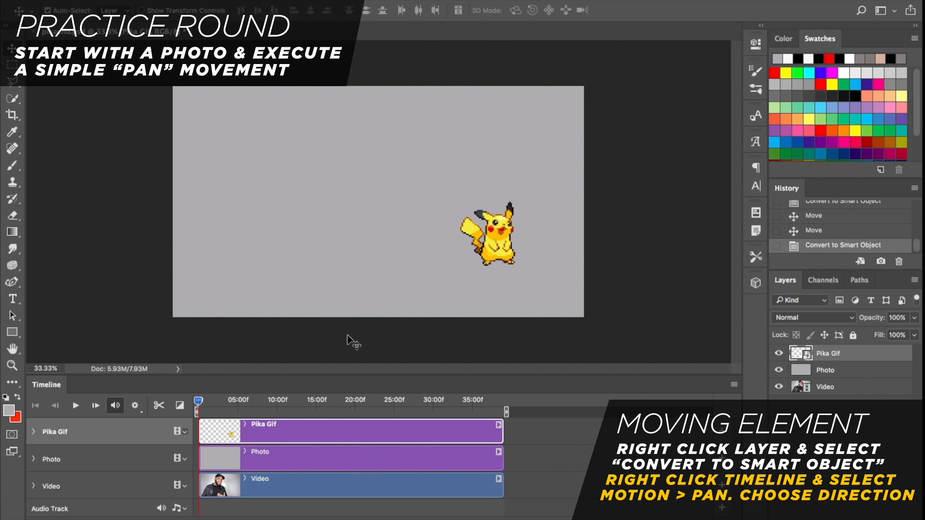
{"action": "right_click", "coordinate": [332, 436]}
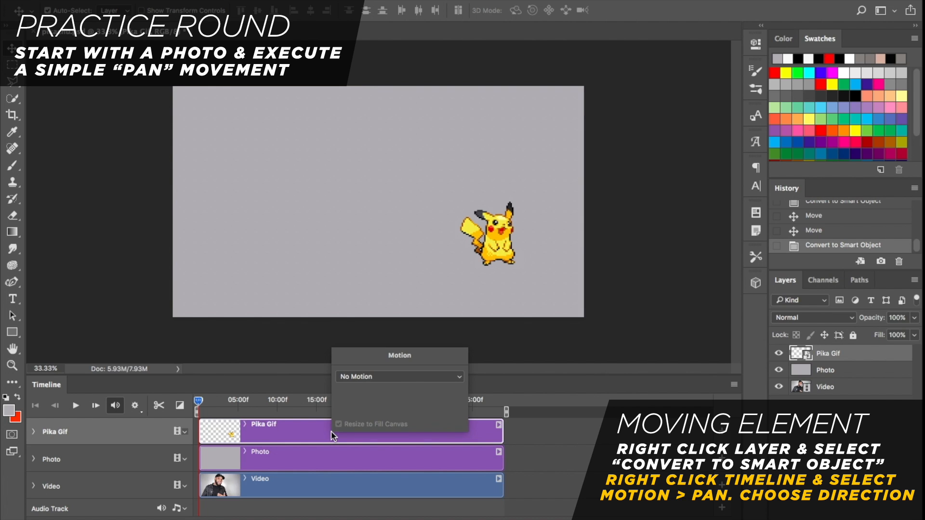
{"action": "left_click", "coordinate": [370, 380]}
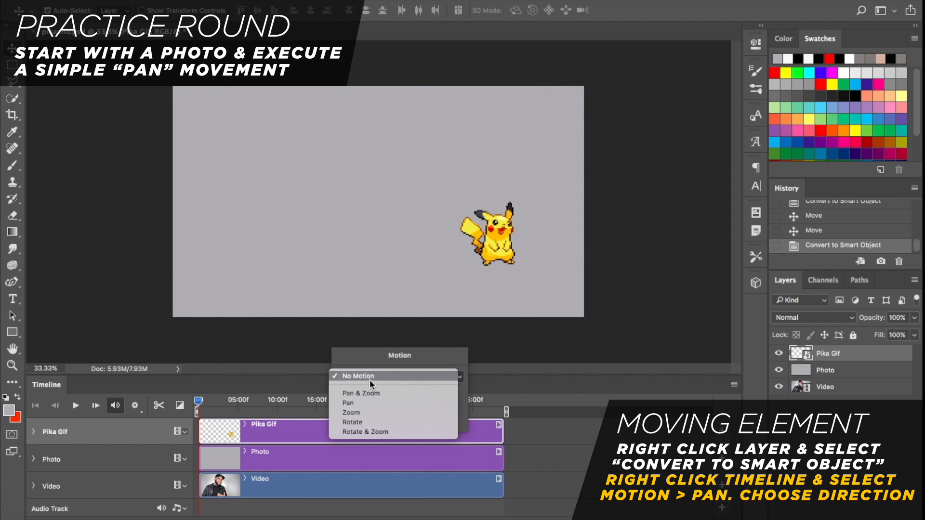
{"action": "left_click", "coordinate": [374, 405]}
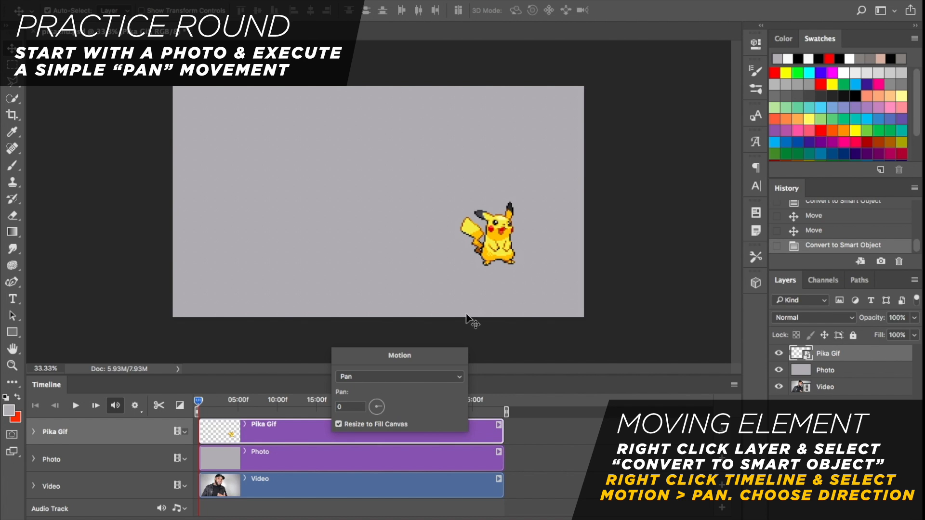
{"action": "left_click", "coordinate": [339, 424]}
{"action": "left_click_drag", "start_coordinate": [367, 408], "coordinate": [362, 396]}
{"action": "key", "text": "Return"}
{"action": "key", "text": "space"}
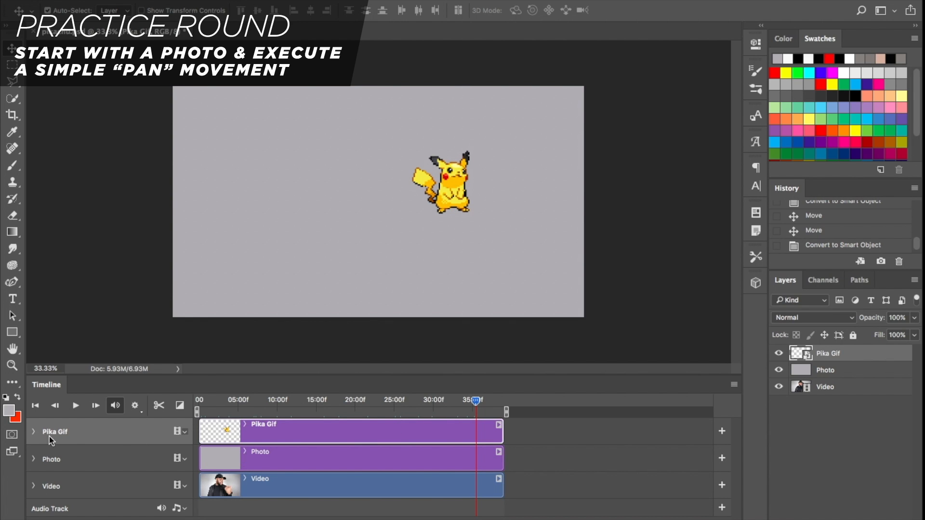
Expand the Pika Gif track's properties and delete its Transform keyframes
{"action": "left_click", "coordinate": [33, 432]}
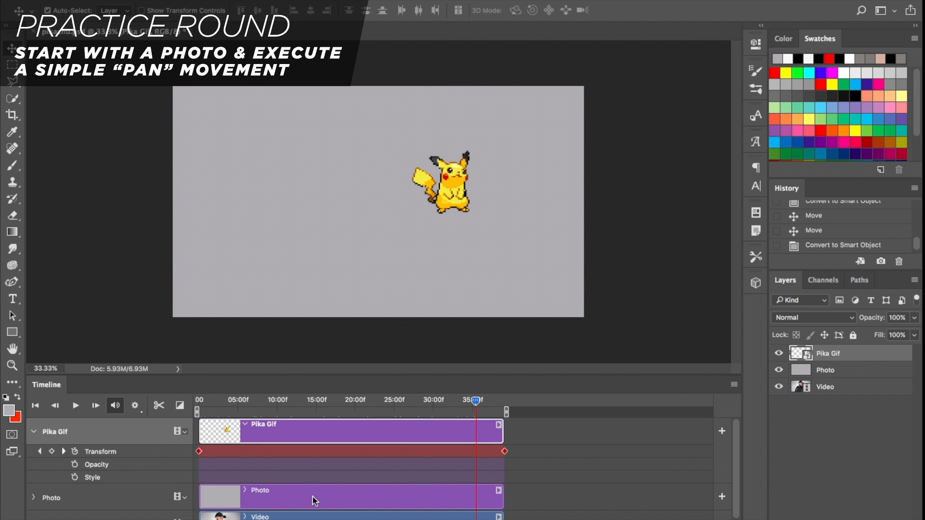
{"action": "left_click", "coordinate": [199, 452]}
{"action": "left_click_drag", "start_coordinate": [200, 455], "coordinate": [503, 455]}
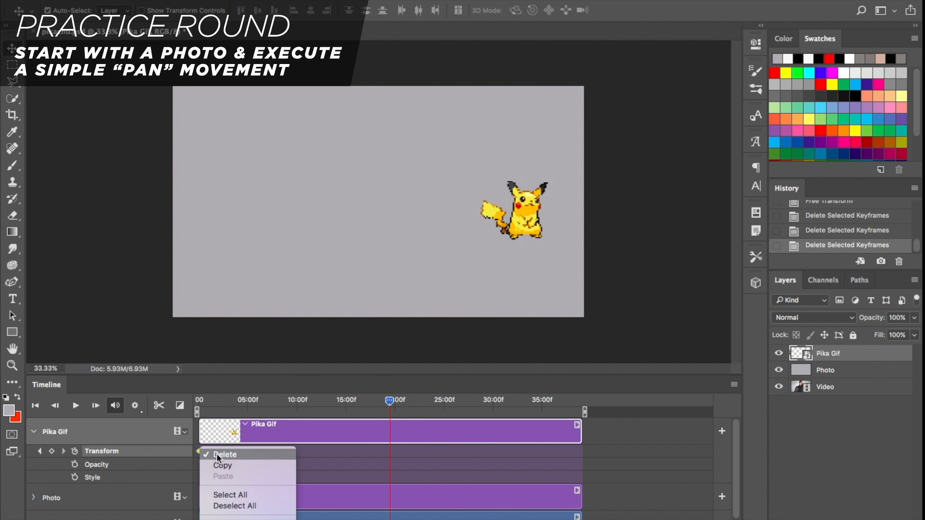
{"action": "left_click", "coordinate": [462, 390]}
At the timeline's start, move Pikachu near the canvas's right edge and apply a Pan motion with Resize to Fill Canvas off
{"action": "left_click_drag", "start_coordinate": [389, 401], "coordinate": [150, 417]}
{"action": "left_click_drag", "start_coordinate": [538, 216], "coordinate": [565, 213]}
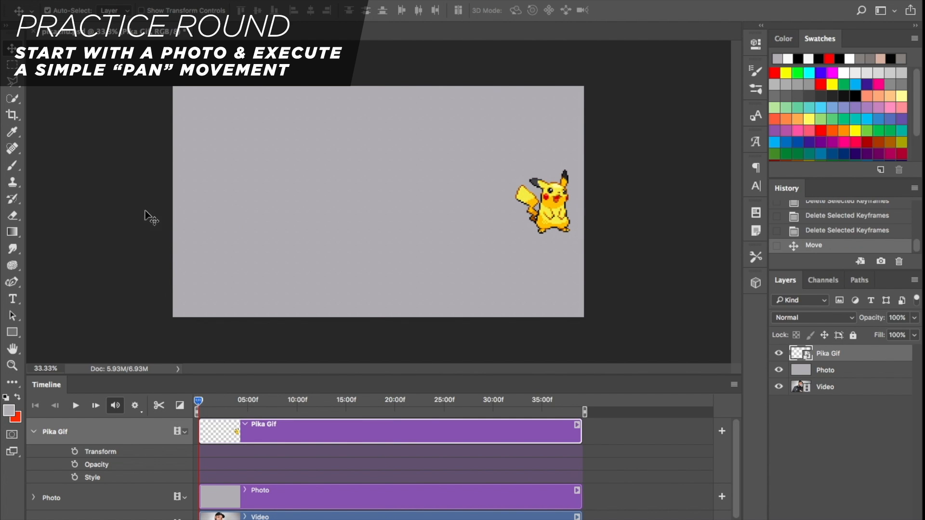
{"action": "right_click", "coordinate": [220, 441]}
{"action": "left_click", "coordinate": [251, 389]}
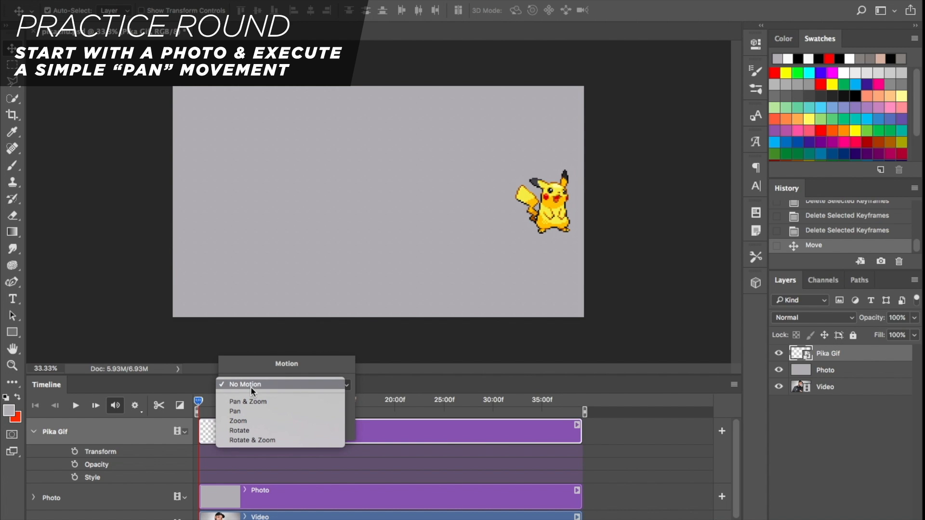
{"action": "left_click", "coordinate": [247, 410]}
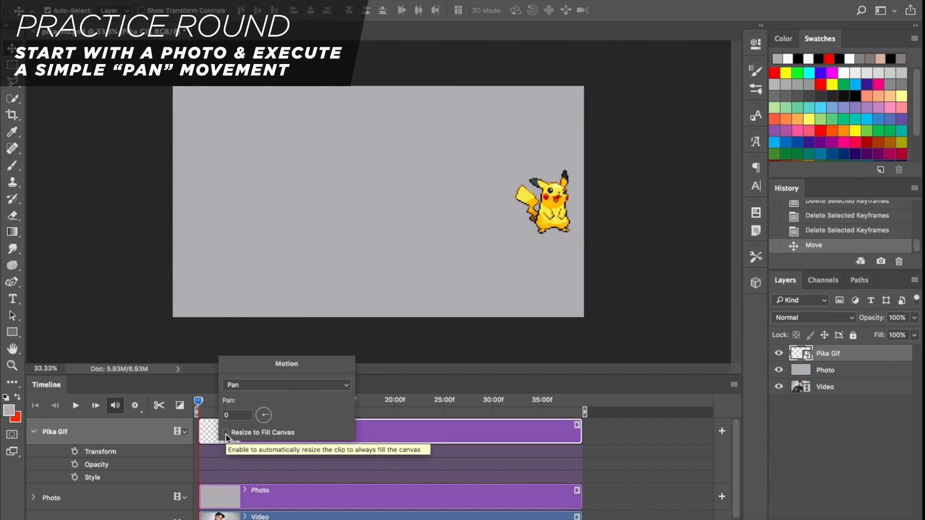
{"action": "left_click_drag", "start_coordinate": [266, 422], "coordinate": [256, 423]}
{"action": "key", "text": "Return"}
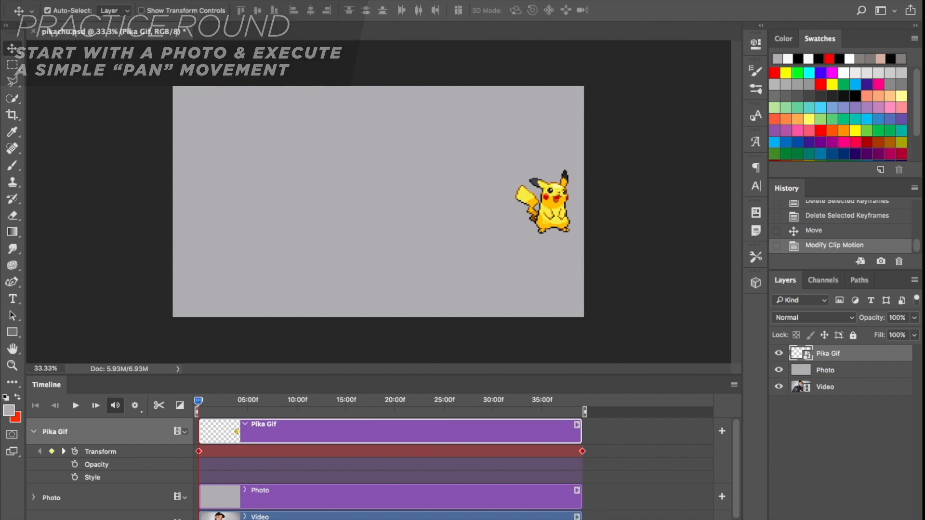
At the Pika Gif clip's end keyframe, use Free Transform to move Pikachu to the canvas's left edge
{"action": "left_click", "coordinate": [75, 407]}
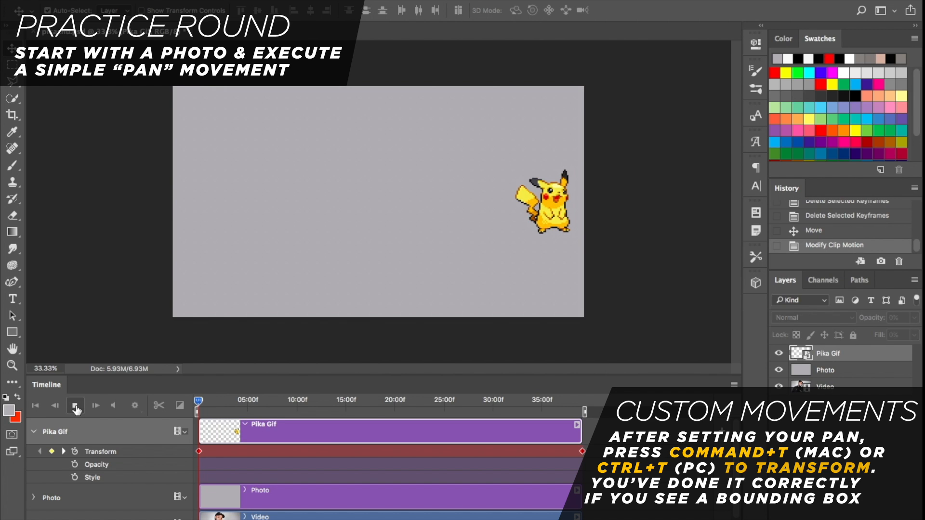
{"action": "left_click", "coordinate": [75, 406]}
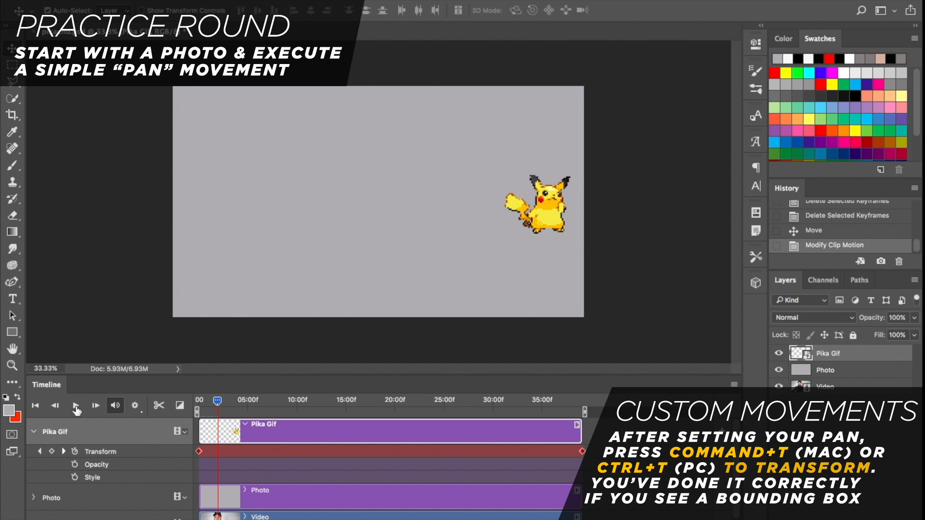
{"action": "left_click_drag", "start_coordinate": [220, 407], "coordinate": [584, 409]}
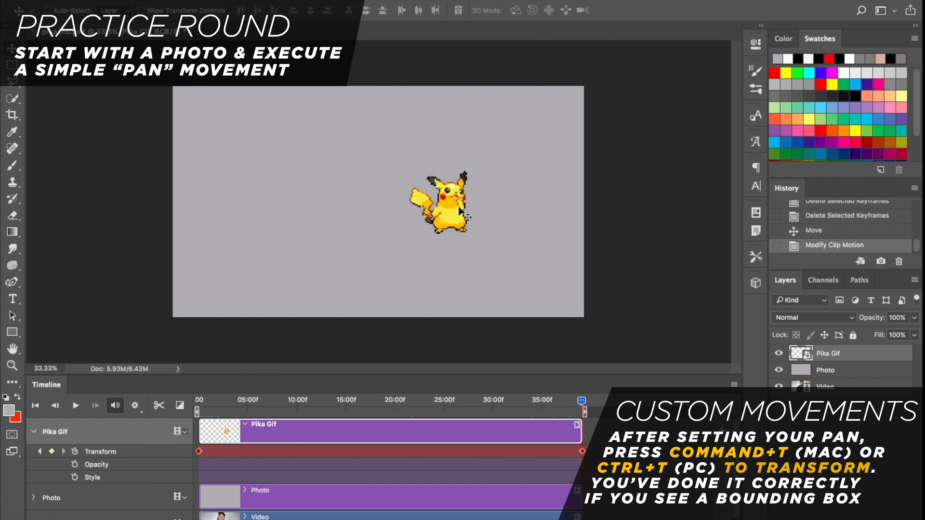
{"action": "key", "text": "ctrl+t"}
{"action": "left_click_drag", "start_coordinate": [460, 207], "coordinate": [241, 214]}
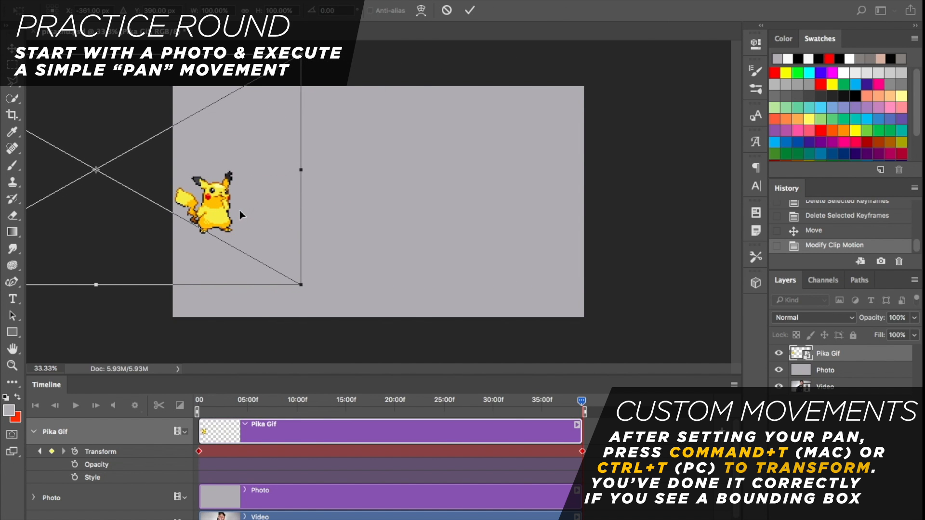
{"action": "key", "text": "Return"}
Move the Pika Gif clip's end Transform keyframe close to the start and play back the faster pan
{"action": "left_click", "coordinate": [198, 401]}
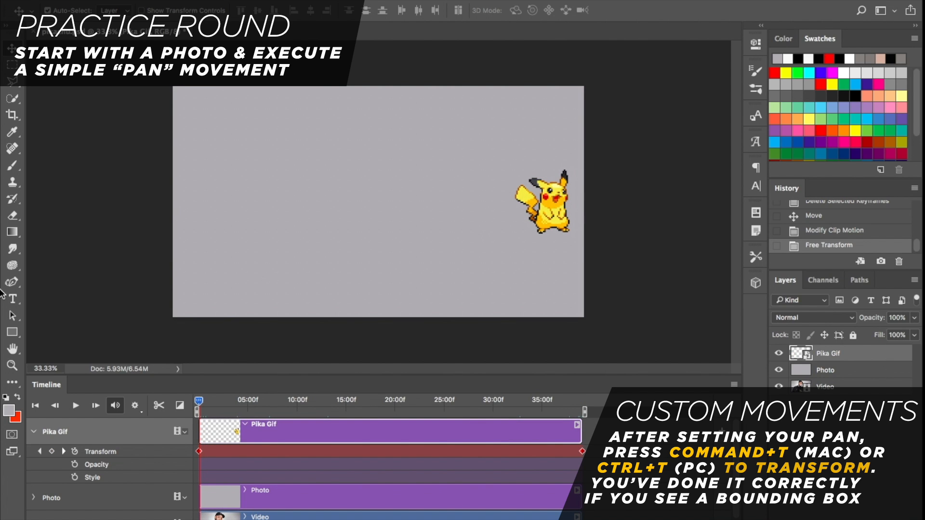
{"action": "left_click_drag", "start_coordinate": [583, 455], "coordinate": [219, 462]}
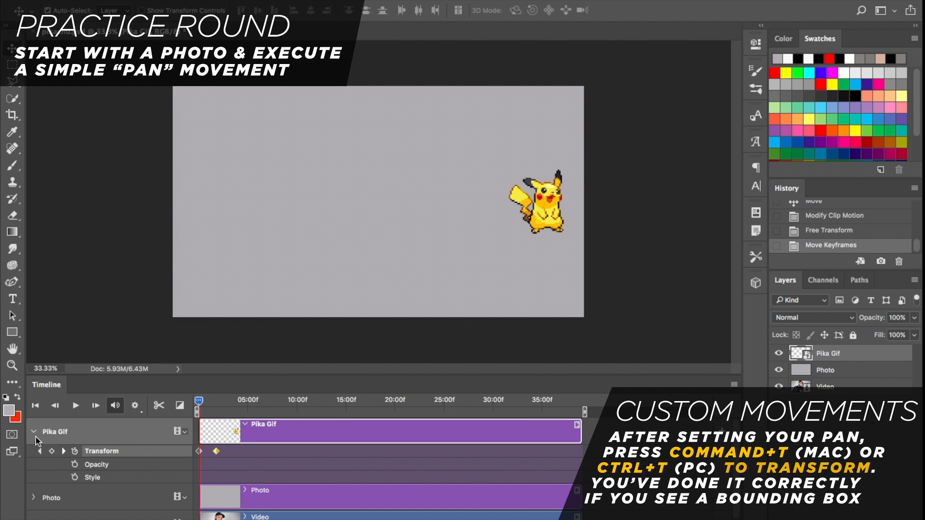
{"action": "left_click", "coordinate": [76, 406]}
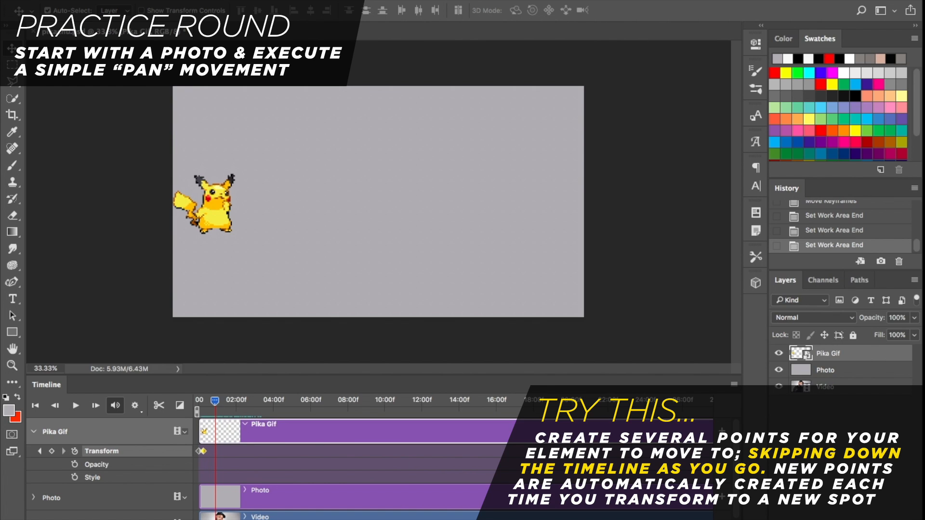
{"action": "mouse_move", "coordinate": [231, 519]}
{"action": "left_mouse_down"}
{"action": "mouse_move", "coordinate": [260, 519]}
{"action": "mouse_move", "coordinate": [241, 519]}
{"action": "left_mouse_up"}
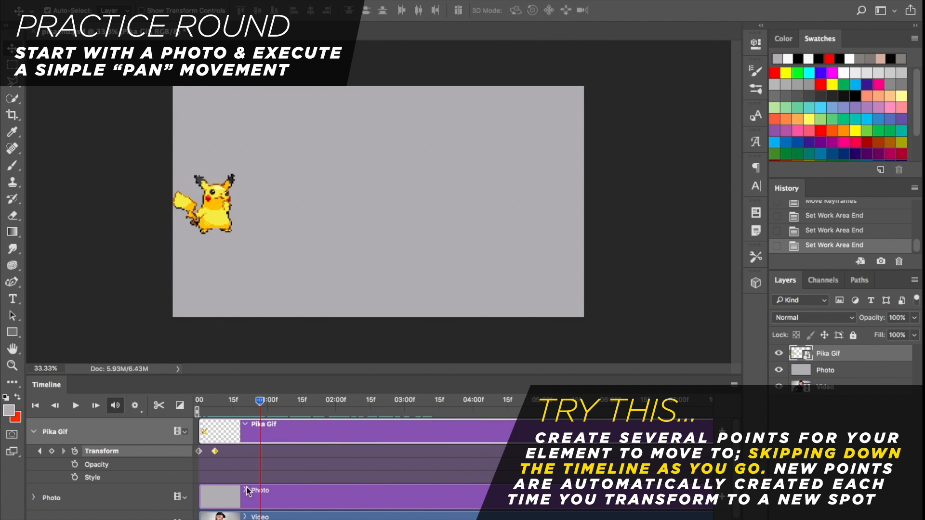
Free Transform Pikachu to new spots at three successive timeline points, from about 15f to 01:00f
{"action": "left_click_drag", "start_coordinate": [260, 403], "coordinate": [234, 411]}
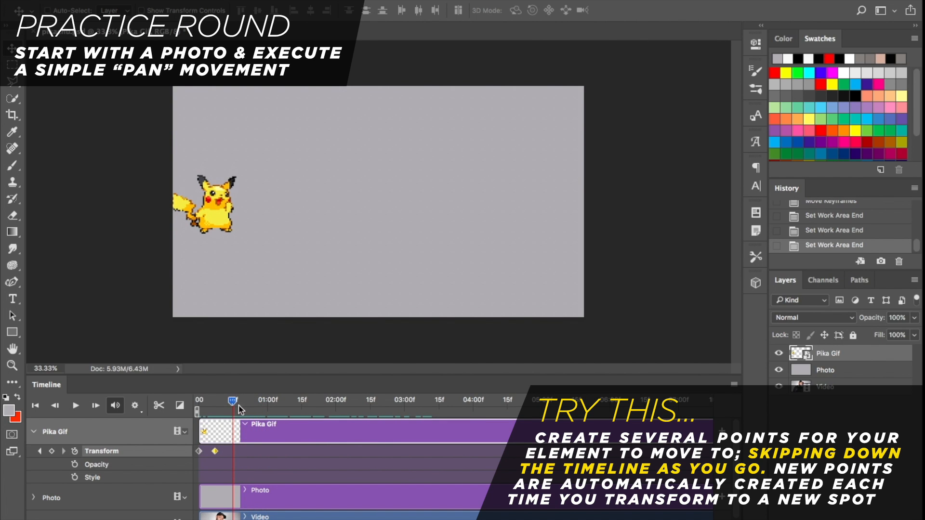
{"action": "key", "text": "ctrl+t"}
{"action": "left_click_drag", "start_coordinate": [244, 235], "coordinate": [458, 124]}
{"action": "left_click", "coordinate": [248, 401]}
{"action": "key", "text": "ctrl+t"}
{"action": "key", "text": "Return"}
{"action": "left_click", "coordinate": [269, 401]}
{"action": "key", "text": "ctrl+t"}
{"action": "key", "text": "Return"}
Add two more movement points after 01:00f, placing Pikachu at the canvas's lower right edge and near its centre
{"action": "left_click_drag", "start_coordinate": [273, 405], "coordinate": [290, 405]}
{"action": "key", "text": "ctrl+t"}
{"action": "left_click_drag", "start_coordinate": [490, 124], "coordinate": [631, 267]}
{"action": "key", "text": "Return"}
{"action": "left_click_drag", "start_coordinate": [303, 401], "coordinate": [310, 401]}
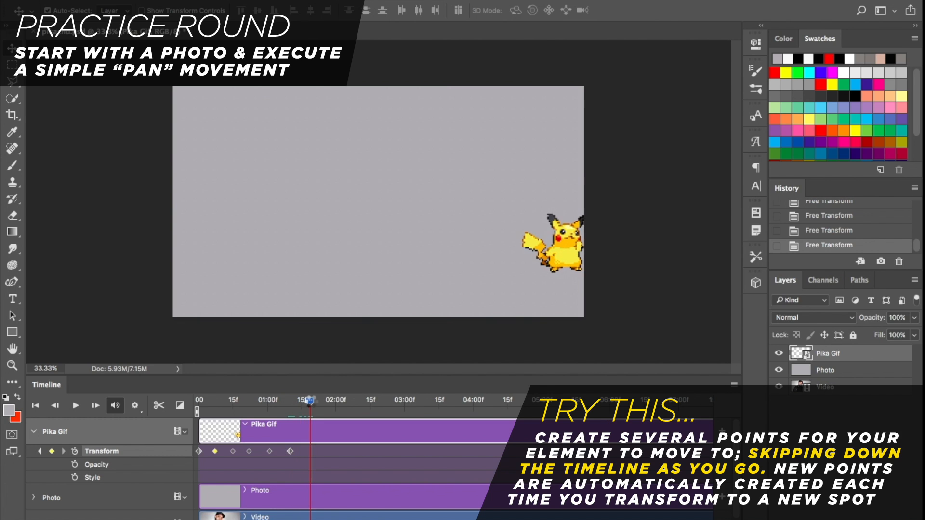
{"action": "key", "text": "ctrl+t"}
{"action": "left_click_drag", "start_coordinate": [600, 253], "coordinate": [421, 232]}
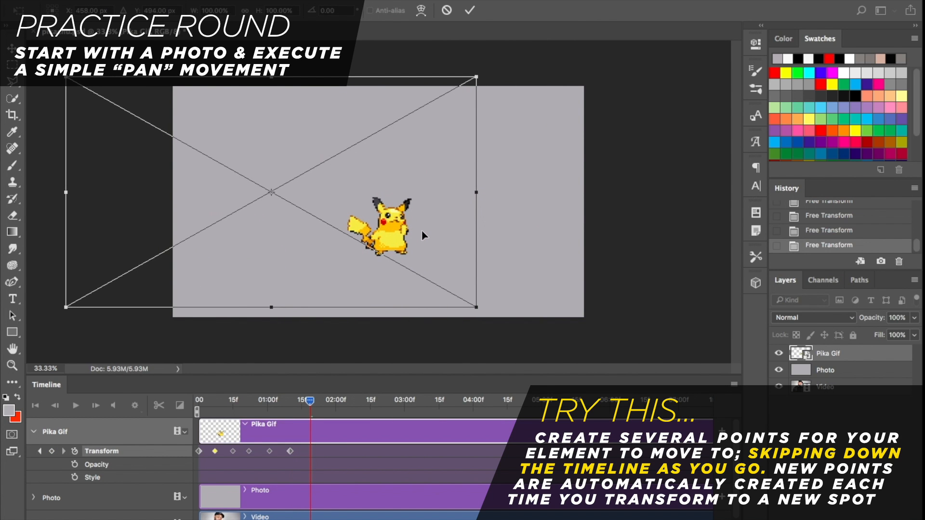
{"action": "key", "text": "Return"}
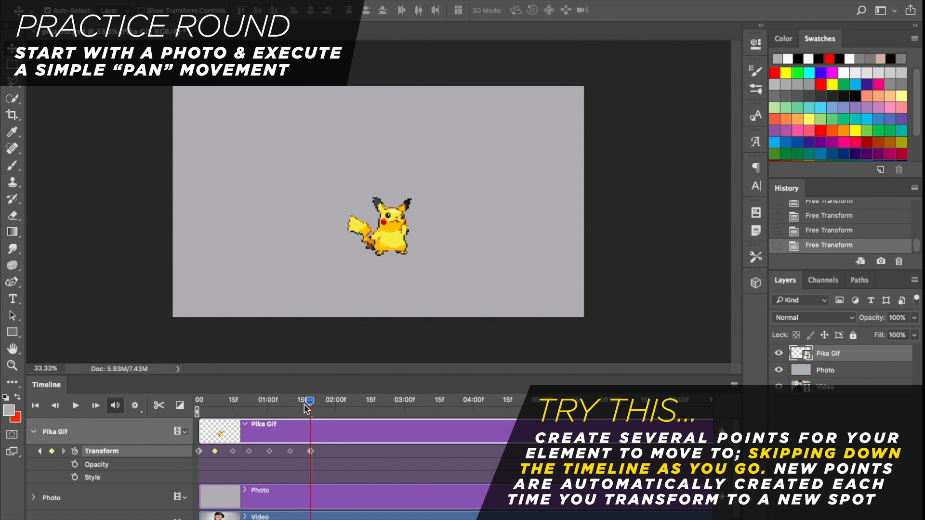
Play the multi-point Pikachu animation from the start of the timeline
{"action": "left_click_drag", "start_coordinate": [309, 404], "coordinate": [175, 400]}
{"action": "left_click", "coordinate": [75, 407]}
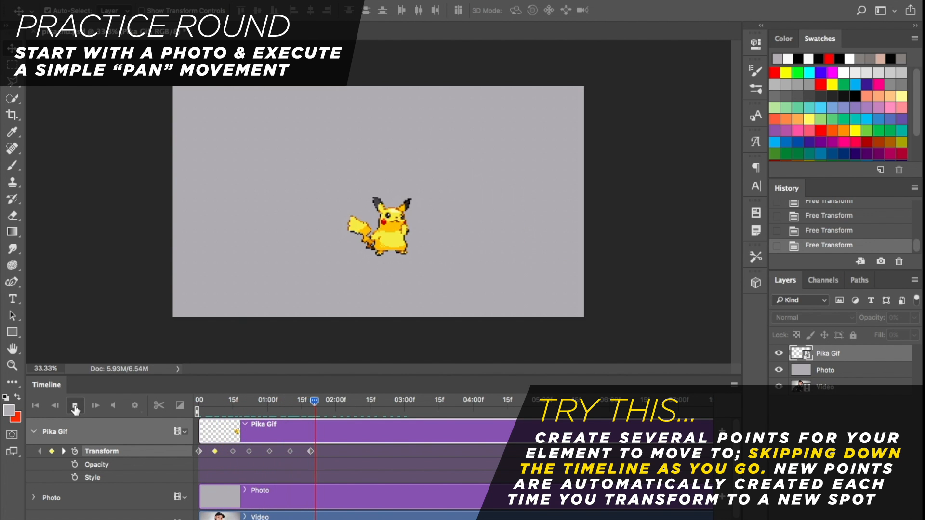
{"action": "left_click", "coordinate": [76, 409]}
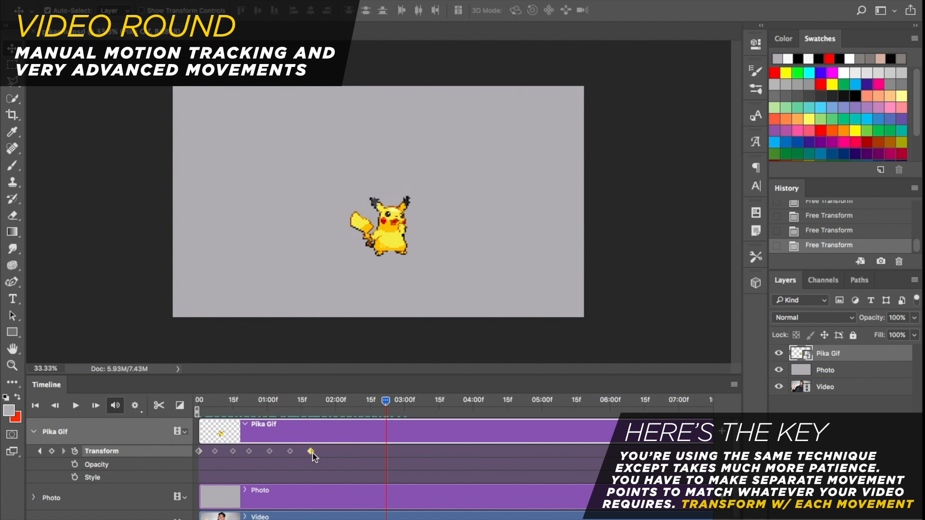
Delete all Transform keyframes from the Pika Gif clip, from the last back to the first
{"action": "key", "text": "Delete"}
{"action": "left_click", "coordinate": [290, 452]}
{"action": "key", "text": "Delete"}
{"action": "left_click", "coordinate": [270, 452]}
{"action": "key", "text": "Delete"}
{"action": "left_click", "coordinate": [250, 451]}
{"action": "key", "text": "Delete"}
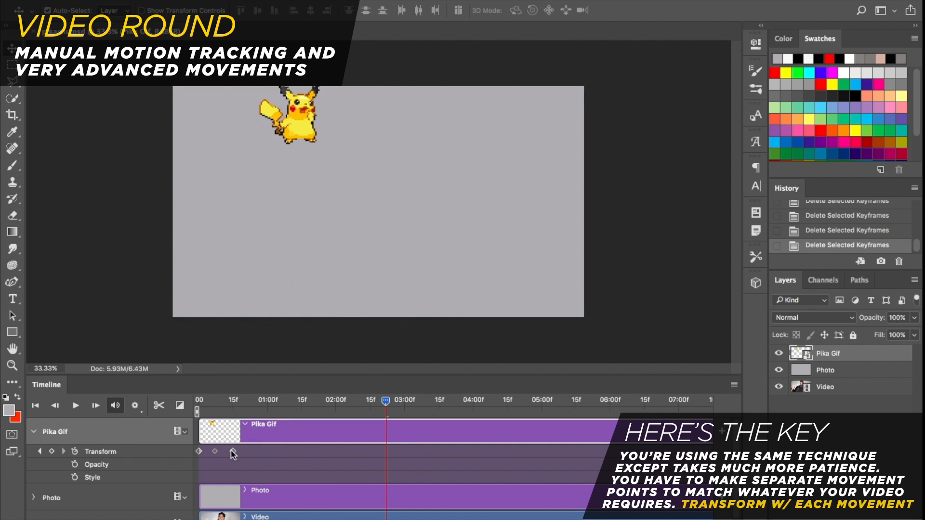
{"action": "key", "text": "Delete"}
{"action": "left_click", "coordinate": [215, 452]}
{"action": "key", "text": "Delete"}
{"action": "left_click", "coordinate": [198, 452]}
{"action": "key", "text": "Delete"}
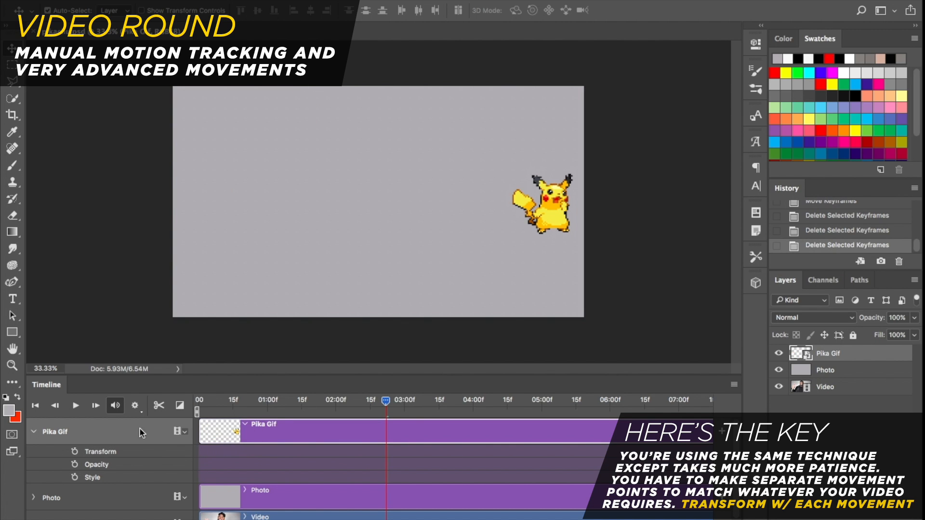
Collapse the Pika Gif track and delete the Photo layer covering the video
{"action": "left_click", "coordinate": [33, 432]}
{"action": "left_click", "coordinate": [265, 465]}
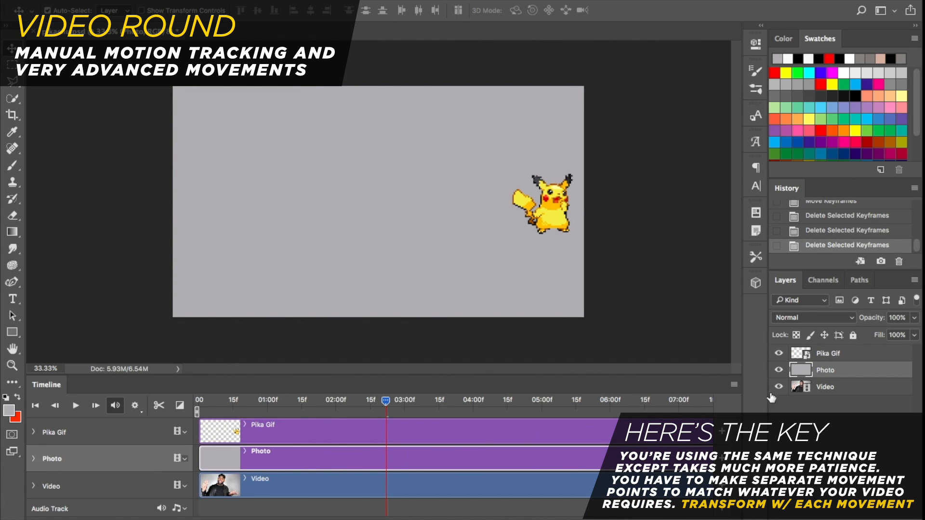
{"action": "key", "text": "Delete"}
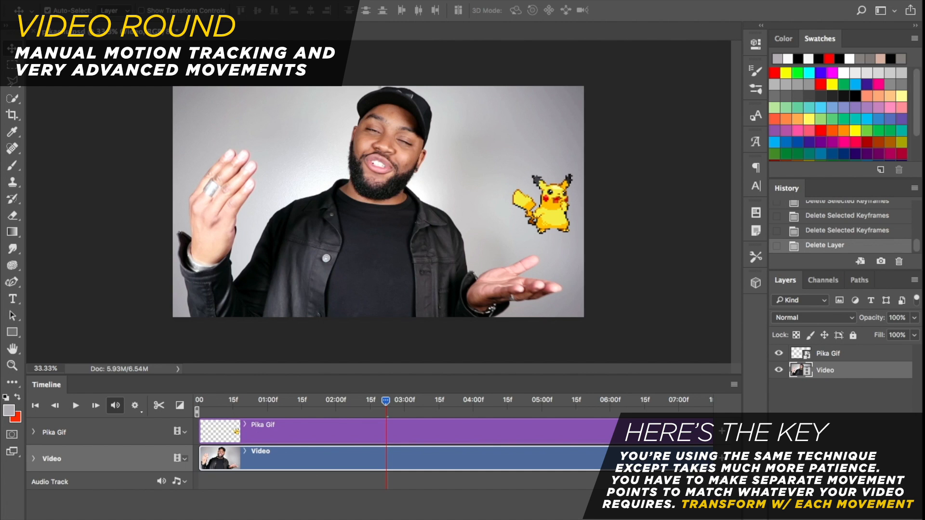
Scan the video from its start for the raised hand and place Pikachu on the man's outstretched palm
{"action": "left_click_drag", "start_coordinate": [396, 408], "coordinate": [198, 405]}
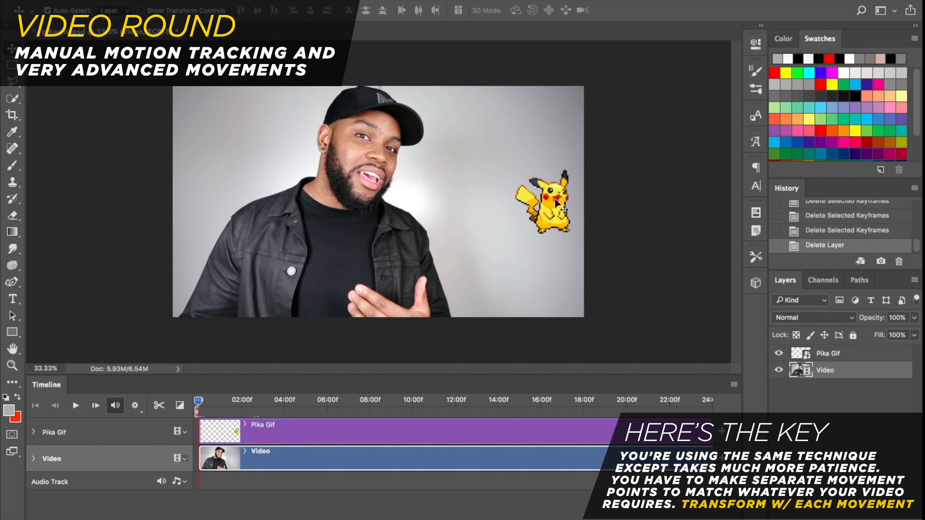
{"action": "key", "text": "space"}
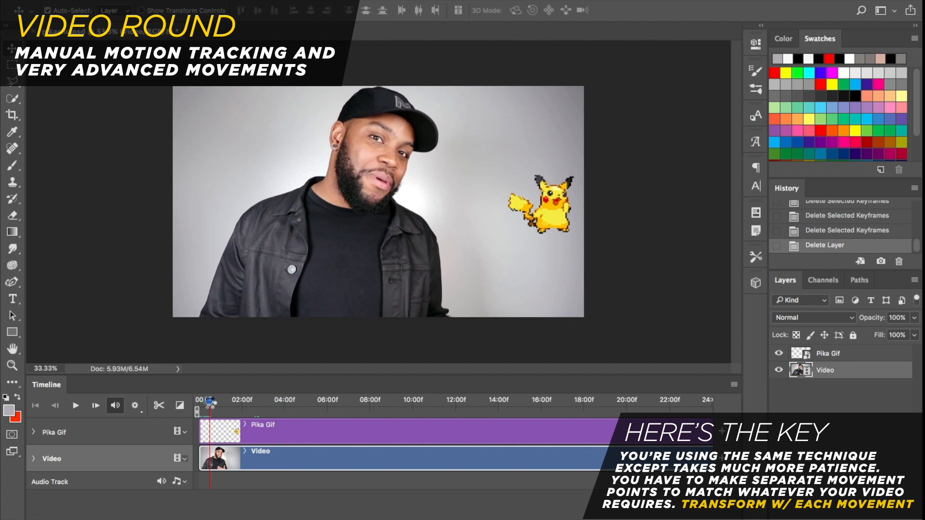
{"action": "left_click_drag", "start_coordinate": [542, 208], "coordinate": [509, 237]}
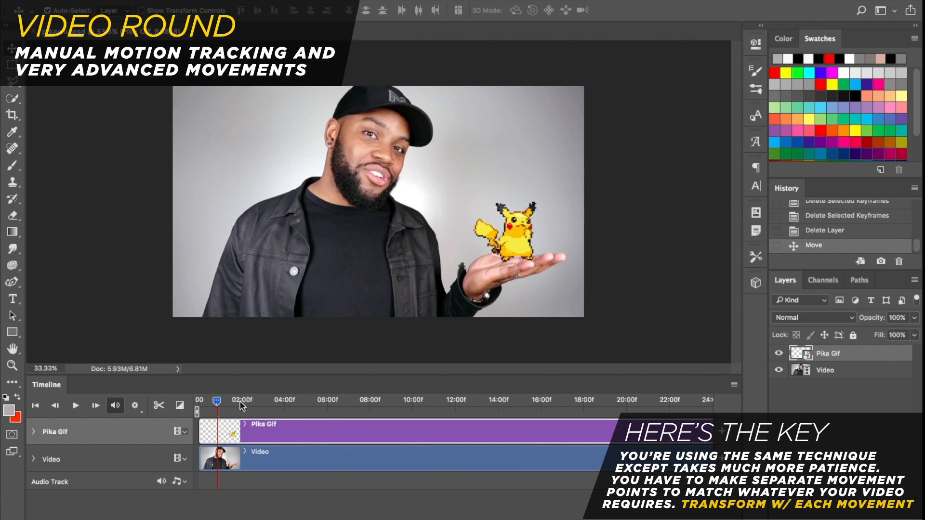
Move Pikachu below the video frame at the moment before the hand appears, and apply Pan motion to the Pika Gif clip
{"action": "left_click_drag", "start_coordinate": [217, 404], "coordinate": [209, 401]}
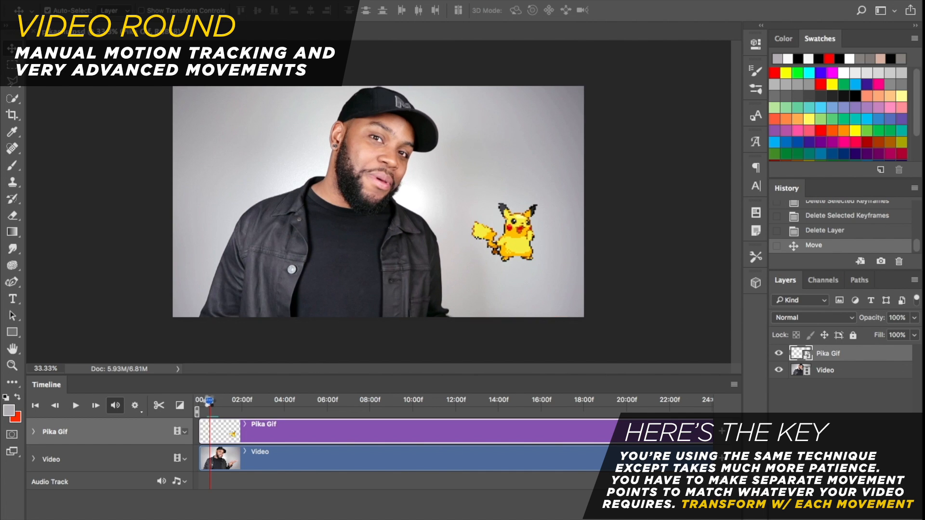
{"action": "left_click_drag", "start_coordinate": [523, 245], "coordinate": [522, 368]}
{"action": "right_click", "coordinate": [283, 425]}
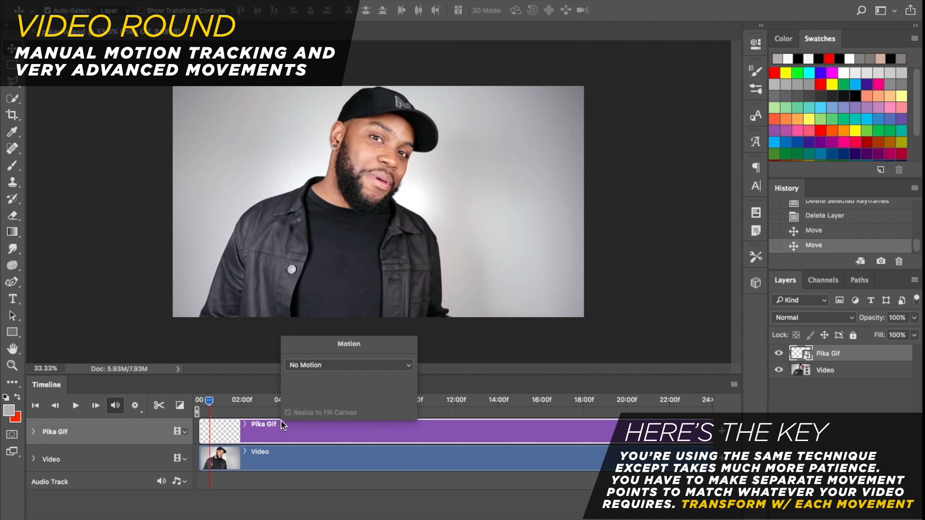
{"action": "left_click", "coordinate": [311, 365]}
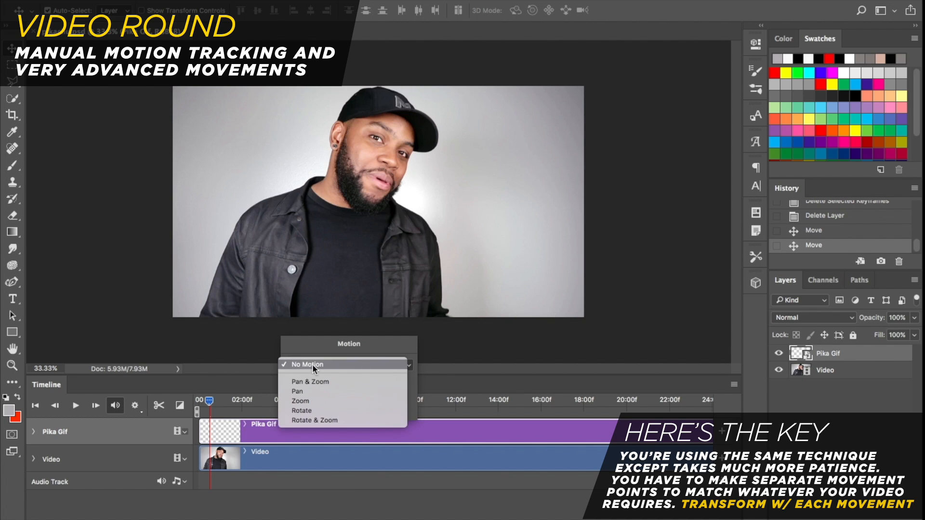
{"action": "left_click", "coordinate": [319, 390]}
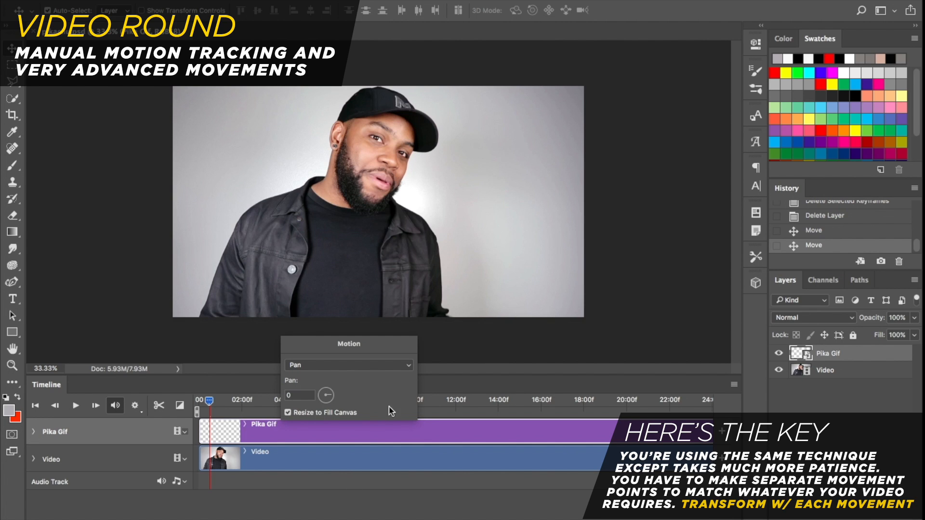
{"action": "key", "text": "Return"}
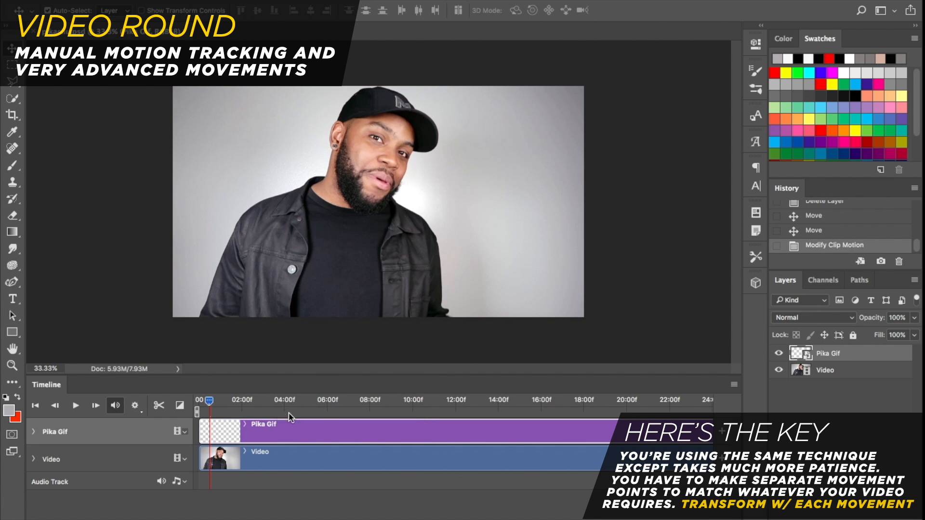
Expand the Pika Gif track and move its two Transform keyframes close together near the clip's start, one of them at frame 11
{"action": "left_click", "coordinate": [34, 433]}
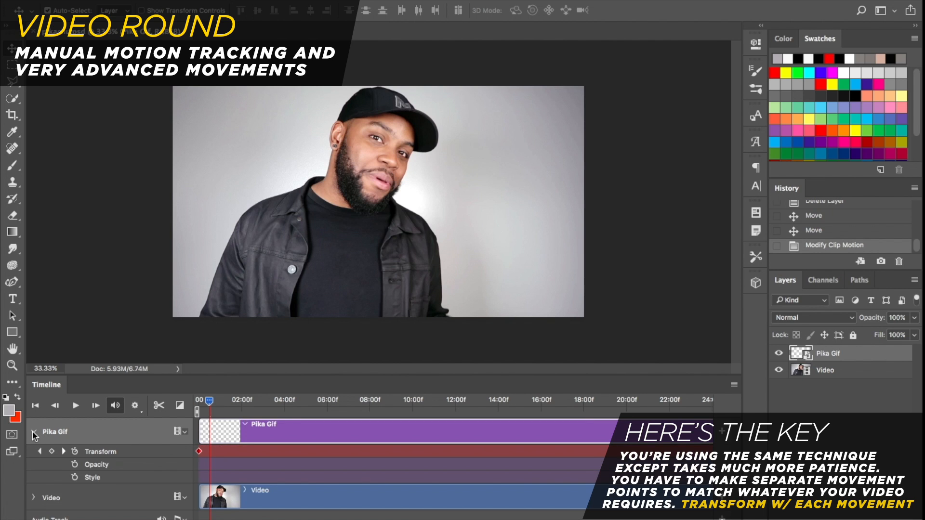
{"action": "left_click_drag", "start_coordinate": [251, 517], "coordinate": [237, 517]}
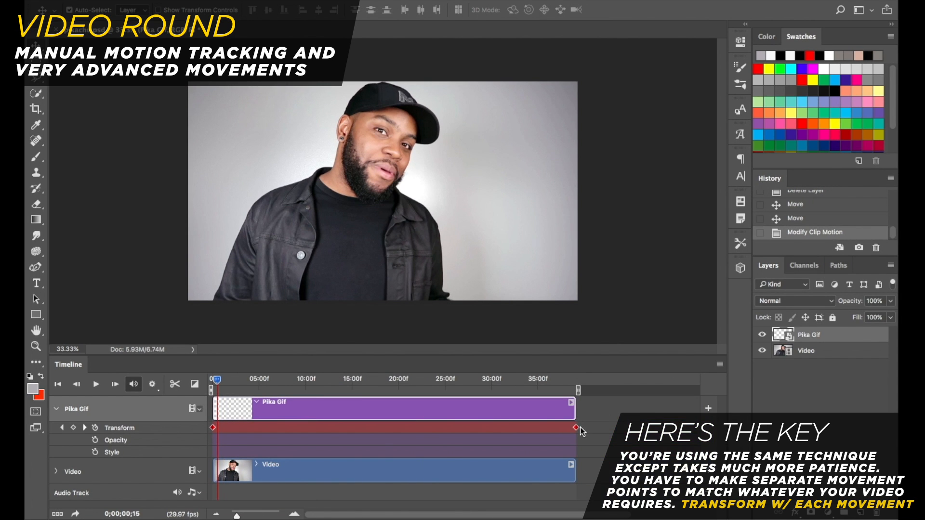
{"action": "left_click_drag", "start_coordinate": [578, 428], "coordinate": [218, 430]}
{"action": "left_click", "coordinate": [268, 515]}
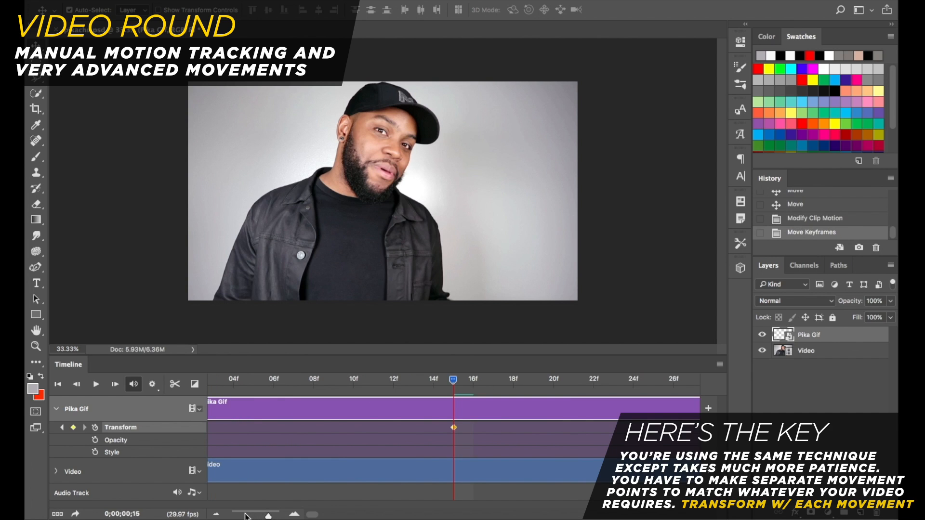
{"action": "left_click", "coordinate": [246, 516]}
{"action": "left_click_drag", "start_coordinate": [244, 427], "coordinate": [234, 429]}
{"action": "left_click_drag", "start_coordinate": [241, 386], "coordinate": [236, 389]}
{"action": "key", "text": "Left"}
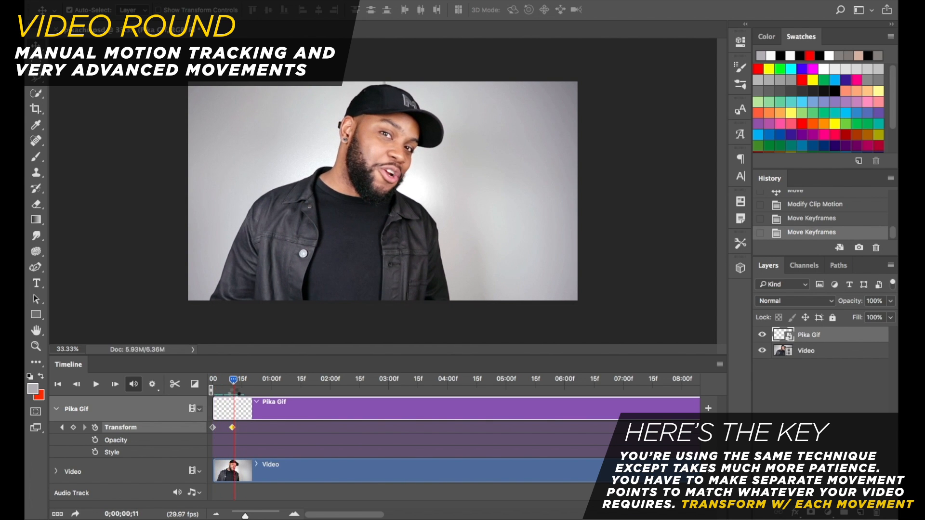
{"action": "left_click_drag", "start_coordinate": [212, 427], "coordinate": [234, 428]}
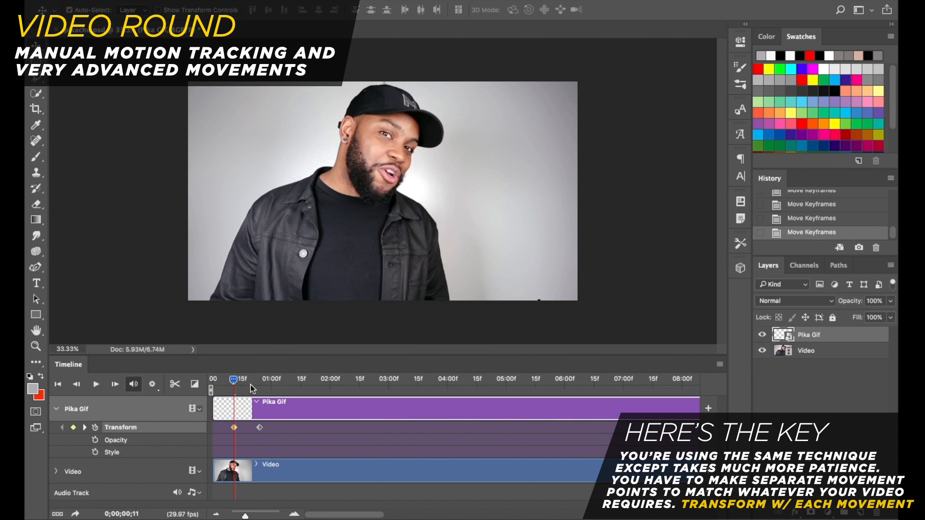
Free-transform Pikachu at frame 11 so it sits fully below the bottom edge of the video
{"action": "key", "text": "ctrl+t"}
{"action": "left_click_drag", "start_coordinate": [573, 291], "coordinate": [554, 311]}
{"action": "key", "text": "Return"}
Move the second Transform keyframe to frame 16 and raise Pikachu partly into view beside the emerging hand
{"action": "left_click_drag", "start_coordinate": [232, 384], "coordinate": [242, 381]}
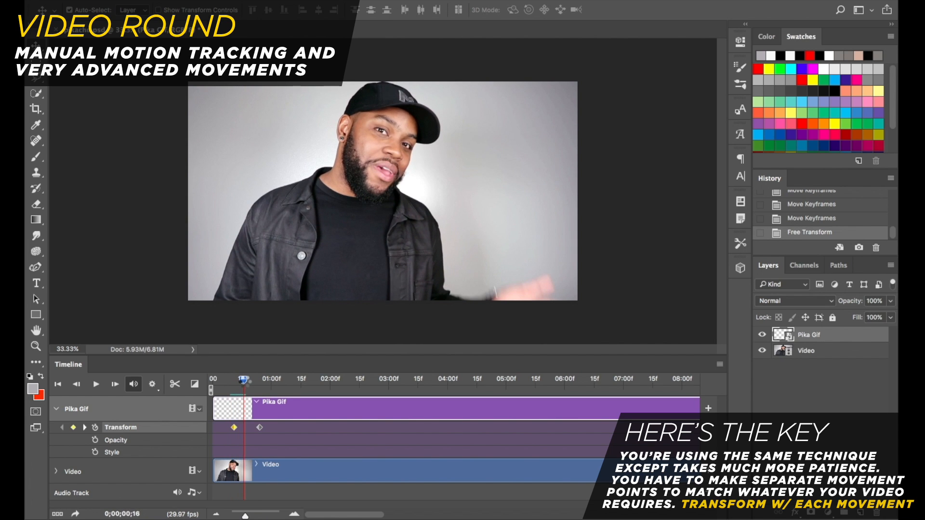
{"action": "left_click_drag", "start_coordinate": [260, 427], "coordinate": [244, 428]}
{"action": "key", "text": "ctrl+t"}
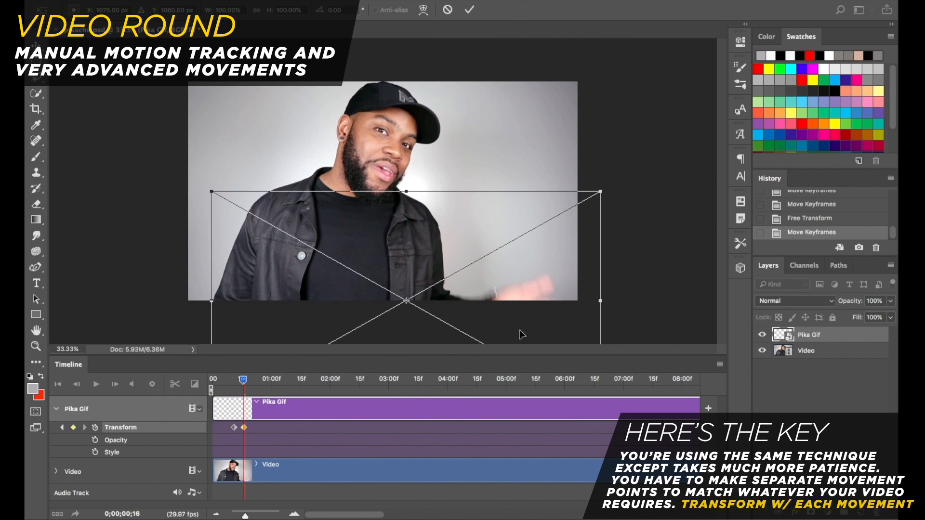
{"action": "left_click_drag", "start_coordinate": [554, 335], "coordinate": [558, 281]}
{"action": "key", "text": "Return"}
Step frame by frame between frames 12 and 18 to compare Pikachu's rise with the hand's movement
{"action": "key", "text": "Left"}
{"action": "key", "text": "Left"}
{"action": "key", "text": "Left"}
{"action": "key", "text": "Left"}
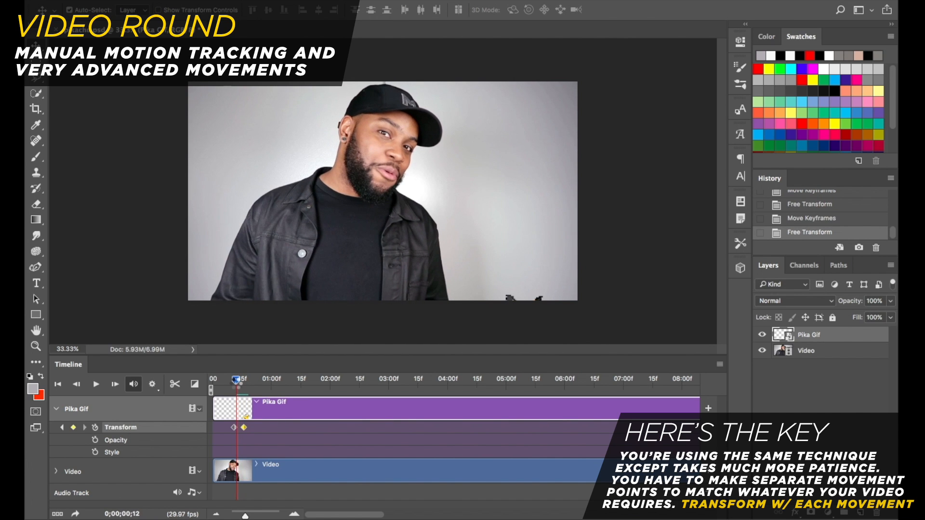
{"action": "key", "text": "Right"}
{"action": "key", "text": "Right"}
{"action": "key", "text": "Right"}
{"action": "key", "text": "Right"}
{"action": "key", "text": "Right"}
{"action": "key", "text": "Right"}
{"action": "key", "text": "Right"}
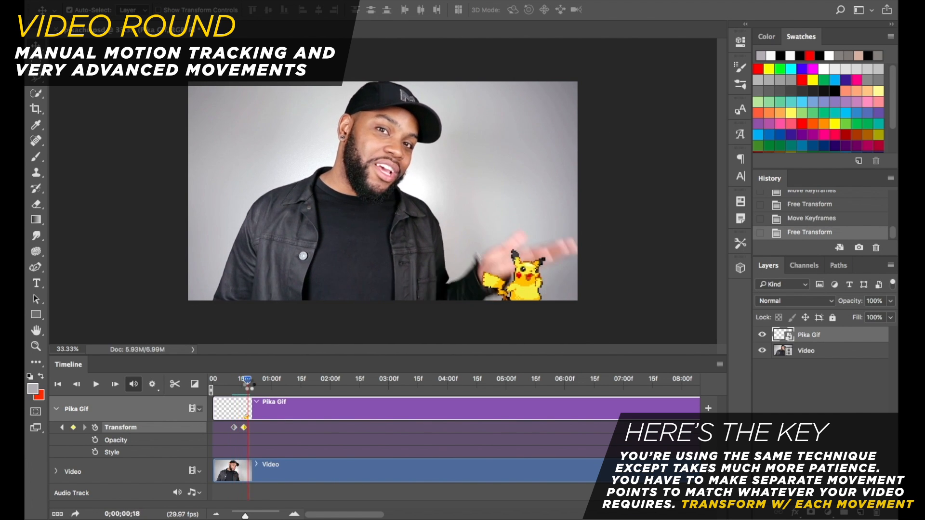
Free-transform Pikachu onto the rising palm at frames 18 and 20, adding a Transform keyframe at each
{"action": "key", "text": "Left"}
{"action": "key", "text": "ctrl+t"}
{"action": "left_click_drag", "start_coordinate": [566, 287], "coordinate": [562, 240]}
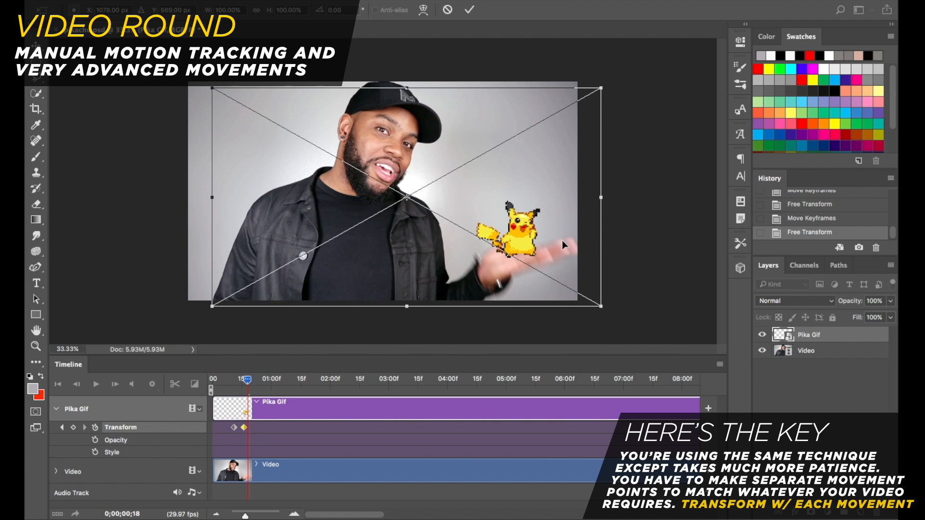
{"action": "key", "text": "Return"}
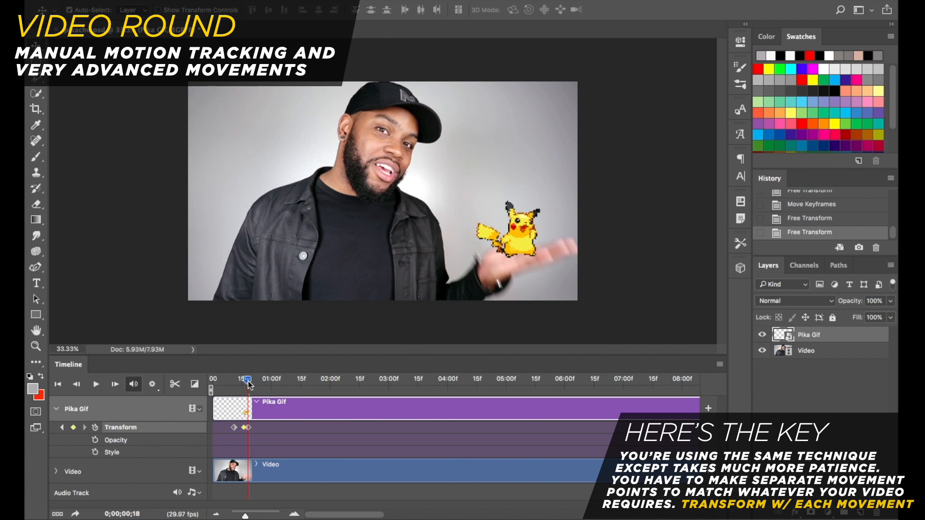
{"action": "left_click_drag", "start_coordinate": [249, 384], "coordinate": [251, 382]}
{"action": "key", "text": "ctrl+t"}
{"action": "left_click_drag", "start_coordinate": [564, 249], "coordinate": [549, 216]}
{"action": "key", "text": "Return"}
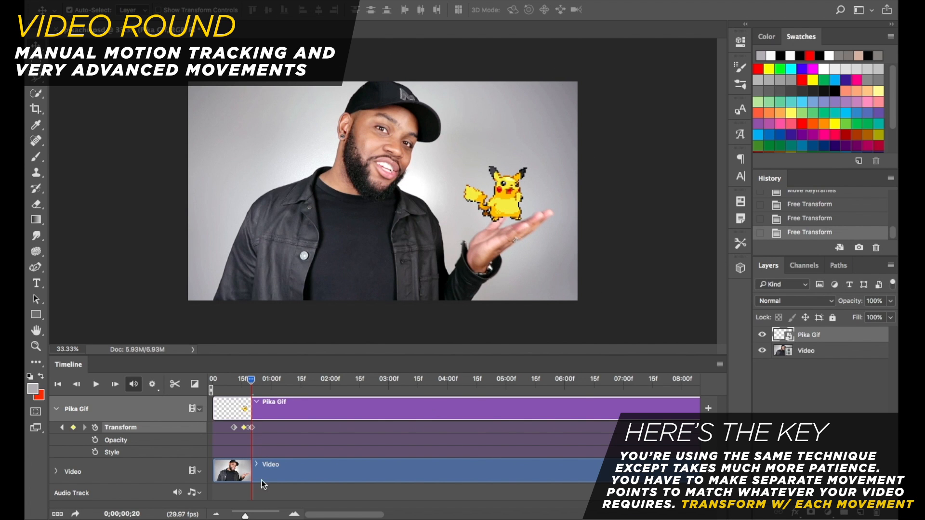
Reposition Pikachu to follow the lowering palm at frames 22 and 25, adding a Transform keyframe at each
{"action": "scroll", "coordinate": [463, 387], "scroll_direction": "up", "scroll_amount": 3}
{"action": "left_click_drag", "start_coordinate": [457, 384], "coordinate": [478, 386]}
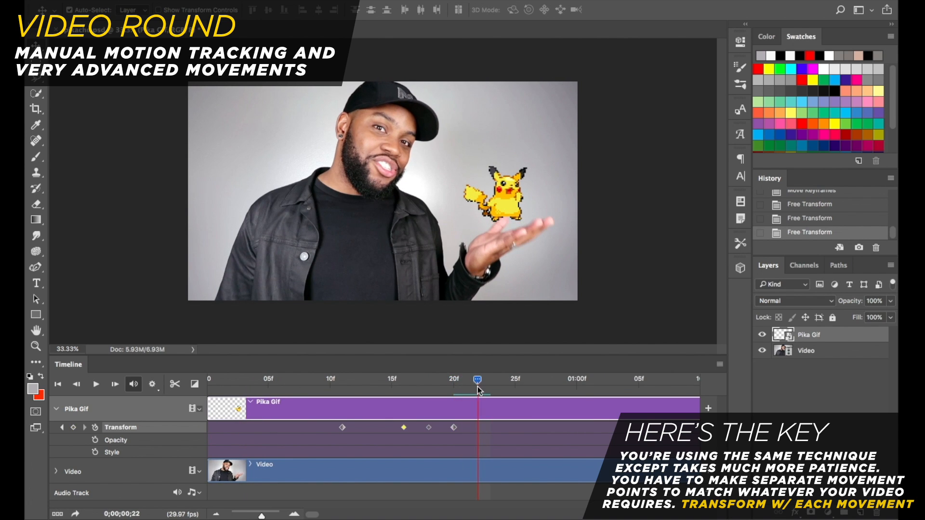
{"action": "key", "text": "ctrl+t"}
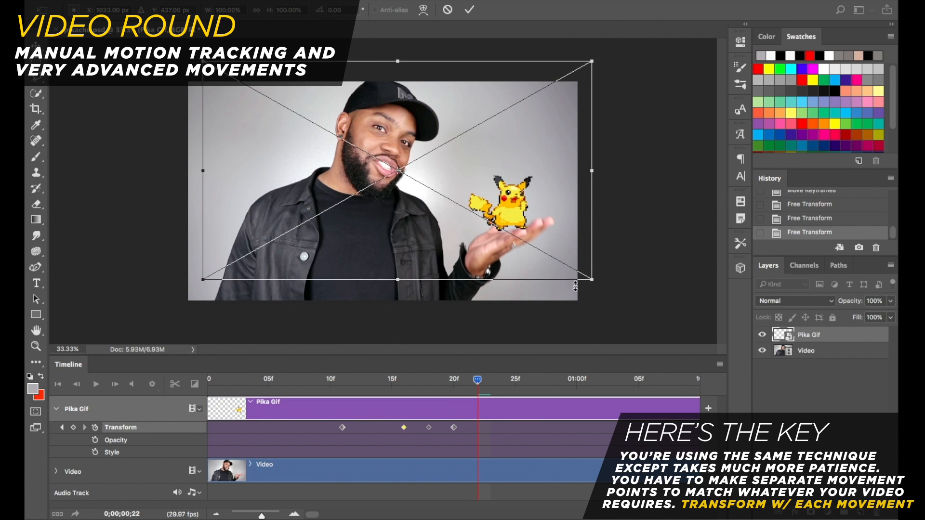
{"action": "key", "text": "Return"}
{"action": "left_click_drag", "start_coordinate": [492, 388], "coordinate": [514, 386]}
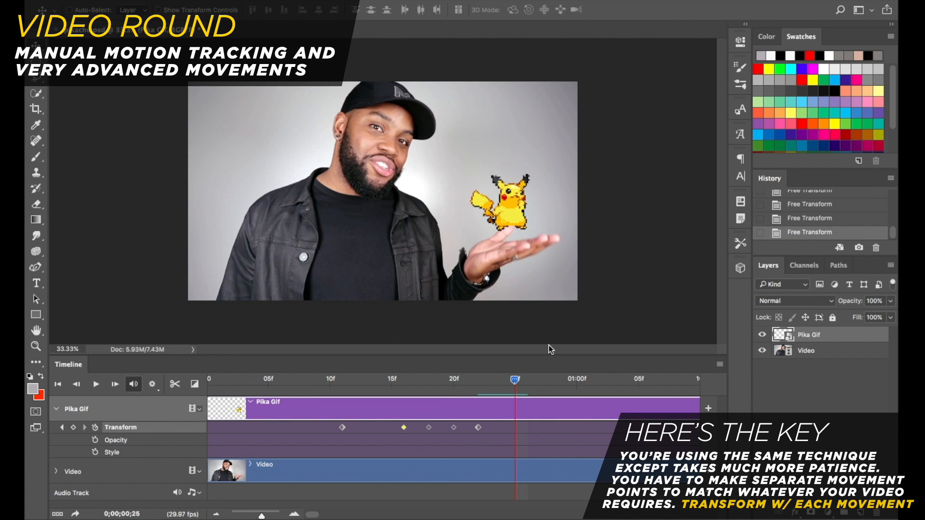
{"action": "key", "text": "ctrl+t"}
{"action": "left_click_drag", "start_coordinate": [538, 200], "coordinate": [545, 212]}
{"action": "key", "text": "Return"}
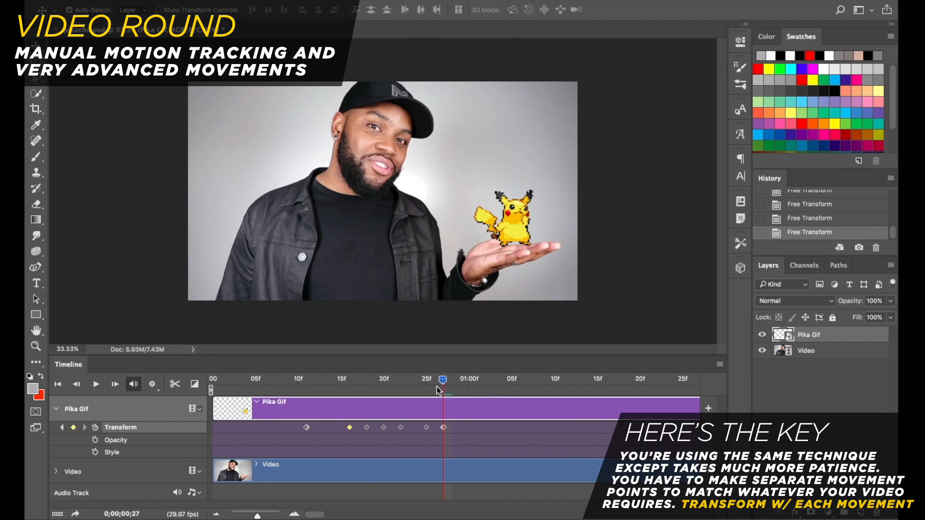
Free-transform Pikachu slightly at 0;00;01;02 so it stays seated on the man's palm
{"action": "left_click_drag", "start_coordinate": [444, 384], "coordinate": [486, 385]}
{"action": "key", "text": "ctrl+t"}
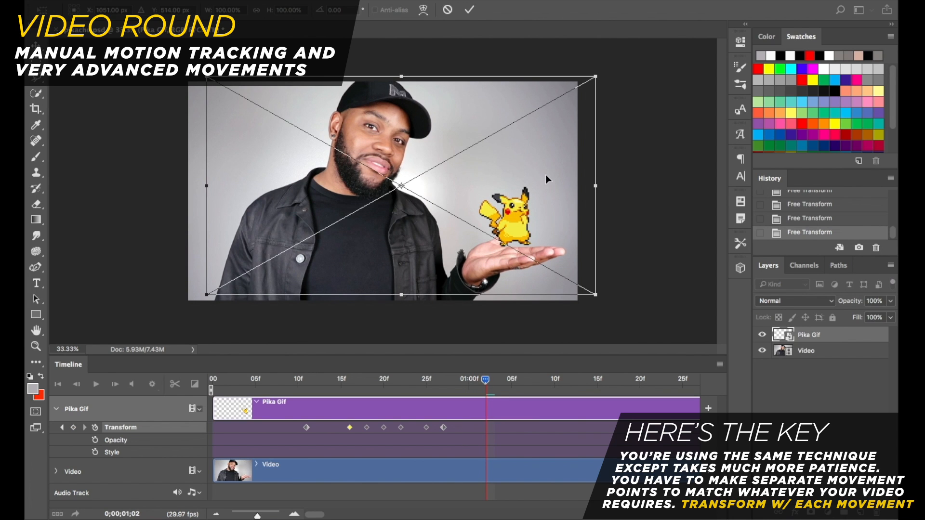
{"action": "left_click_drag", "start_coordinate": [545, 175], "coordinate": [548, 179]}
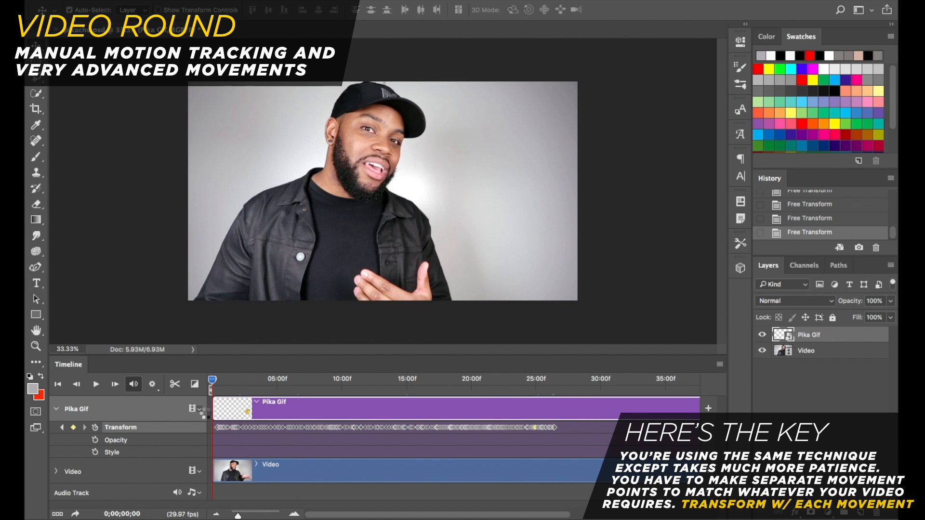
Play the tracked animation from the start and scrub around 26 seconds to examine the end of the hand's upward toss
{"action": "left_click", "coordinate": [96, 384]}
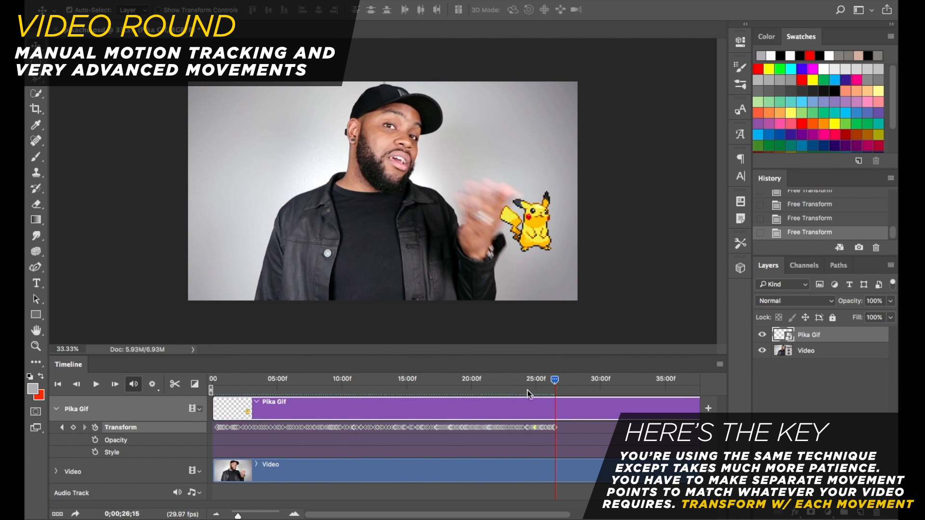
{"action": "left_click_drag", "start_coordinate": [550, 380], "coordinate": [514, 398]}
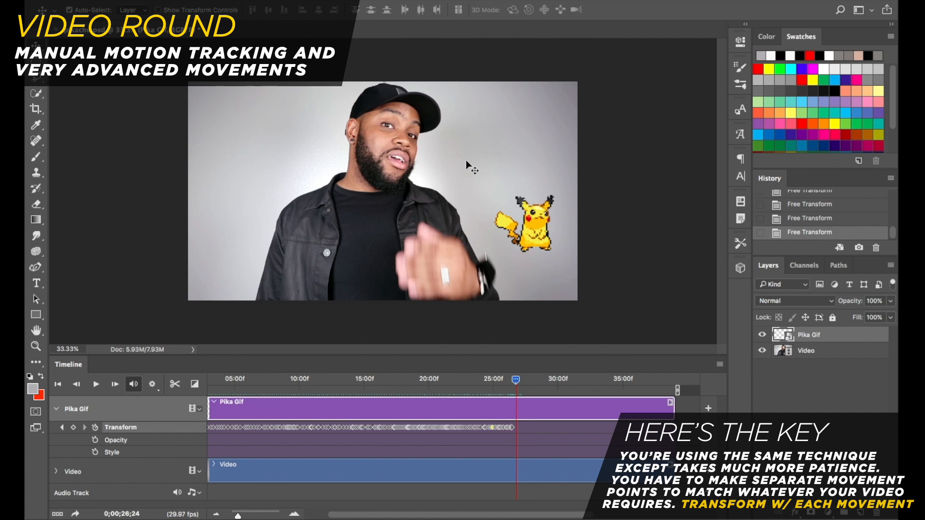
{"action": "left_click_drag", "start_coordinate": [517, 383], "coordinate": [536, 381]}
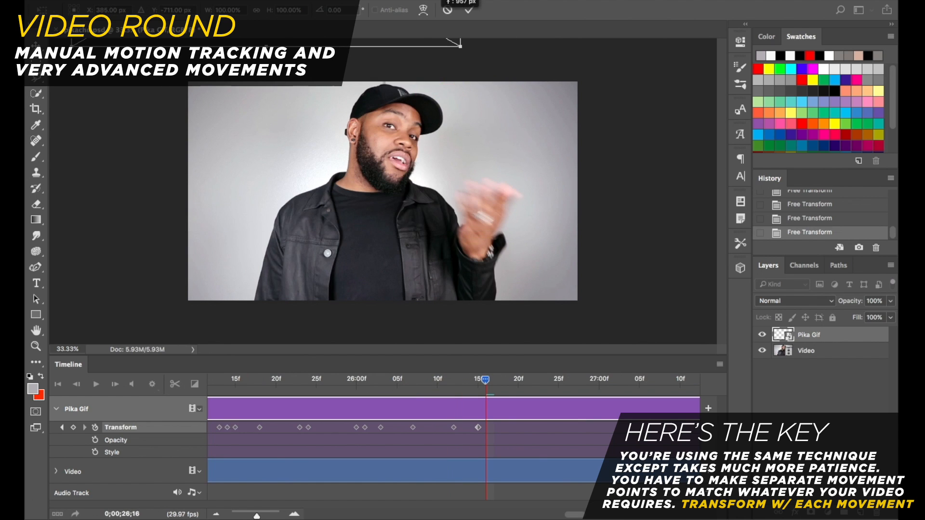
Make Pikachu fly off the top of the video by free-transforming it above the canvas at the 0;00;26;18 keyframe
{"action": "left_click_drag", "start_coordinate": [455, 36], "coordinate": [431, 1]}
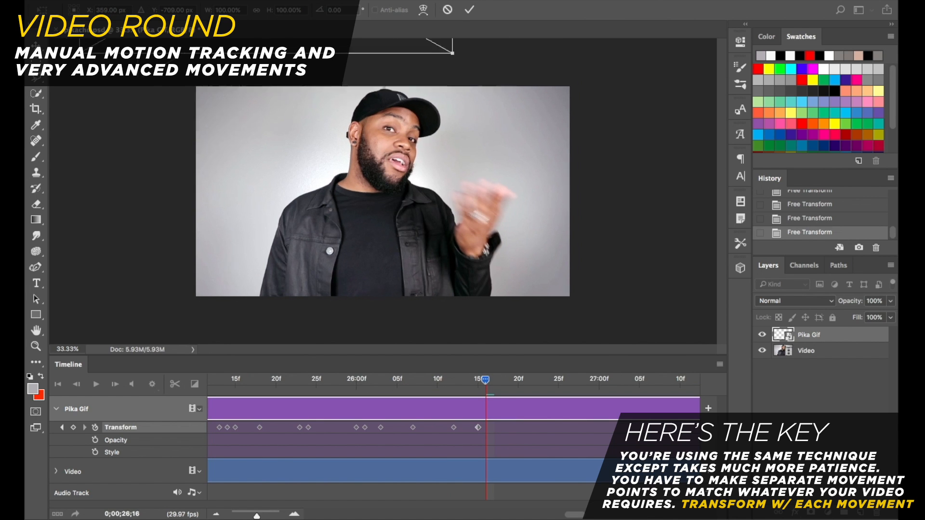
{"action": "key", "text": "Return"}
{"action": "key", "text": "ctrl+minus"}
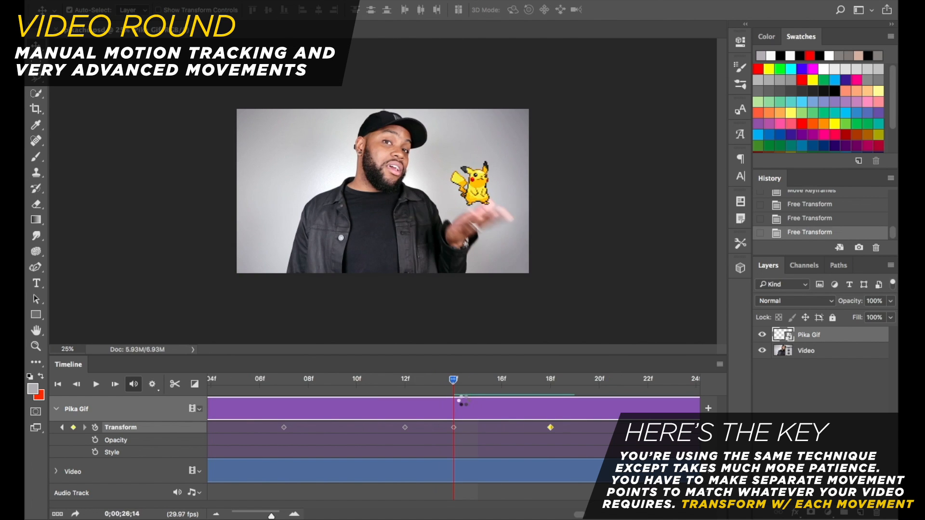
{"action": "key", "text": "ctrl+t"}
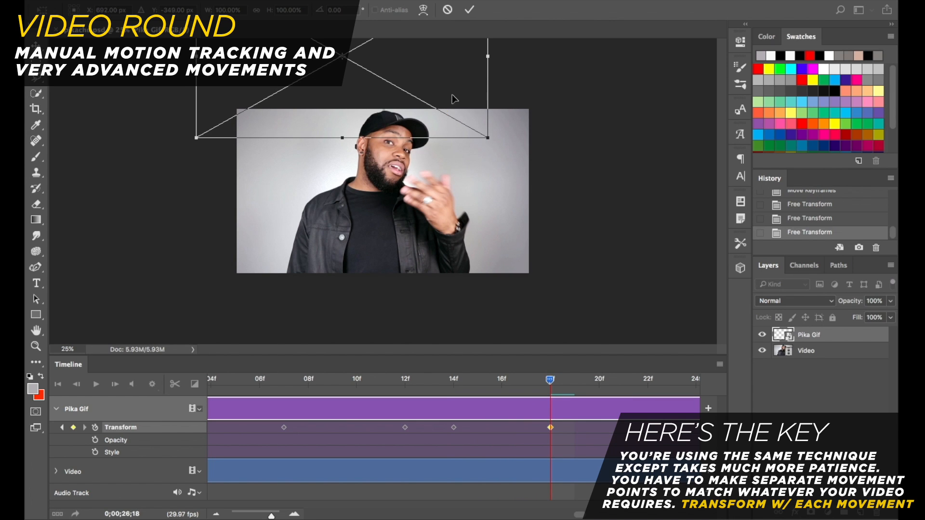
{"action": "key", "text": "Return"}
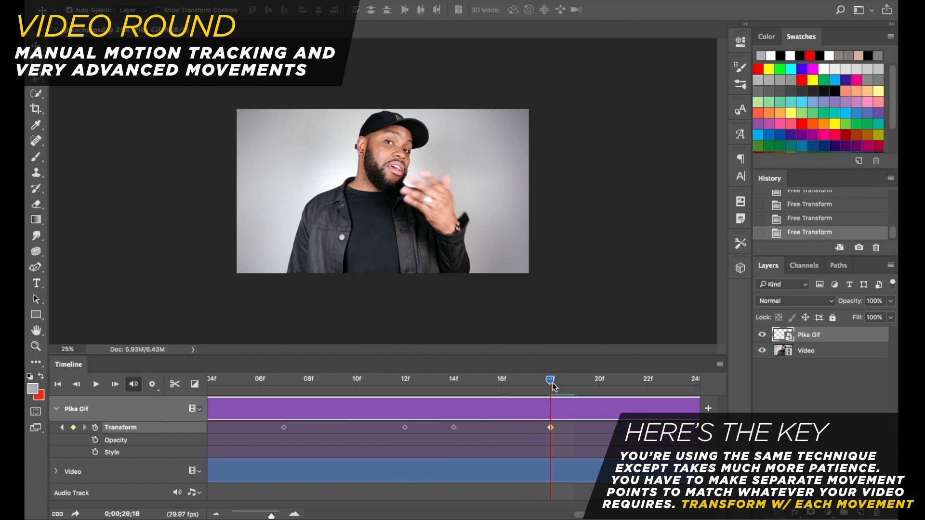
Play back the upward toss from shortly before Pikachu leaves the hand
{"action": "left_click_drag", "start_coordinate": [536, 385], "coordinate": [331, 381]}
{"action": "left_click", "coordinate": [95, 384]}
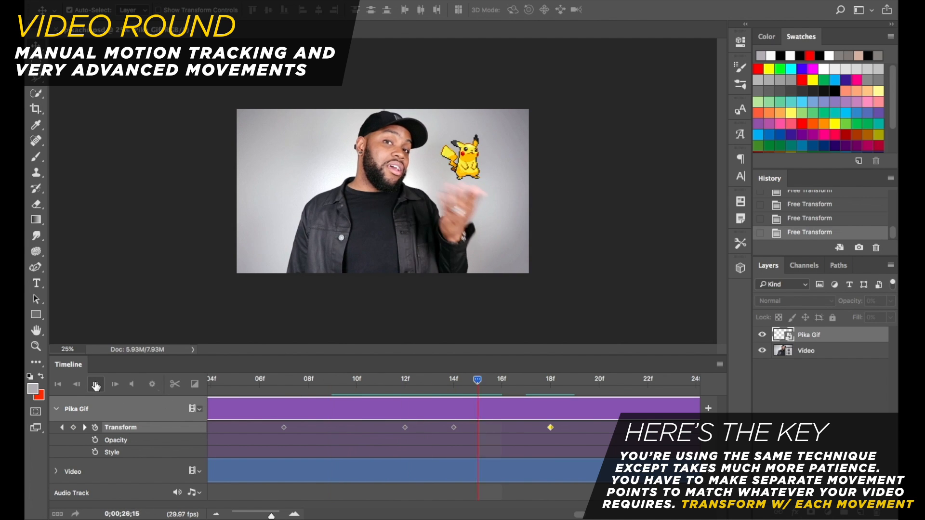
{"action": "left_click", "coordinate": [259, 514]}
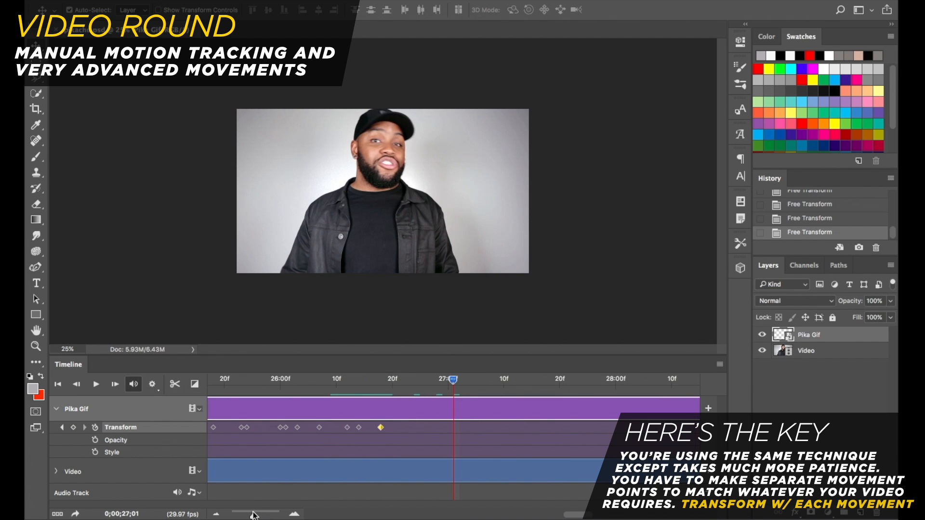
Bring Pikachu down onto the man's other palm at 0;00;27;20 and play back the catch
{"action": "mouse_move", "coordinate": [540, 385]}
{"action": "left_mouse_down"}
{"action": "mouse_move", "coordinate": [599, 392]}
{"action": "mouse_move", "coordinate": [512, 391]}
{"action": "mouse_move", "coordinate": [552, 389]}
{"action": "left_mouse_up"}
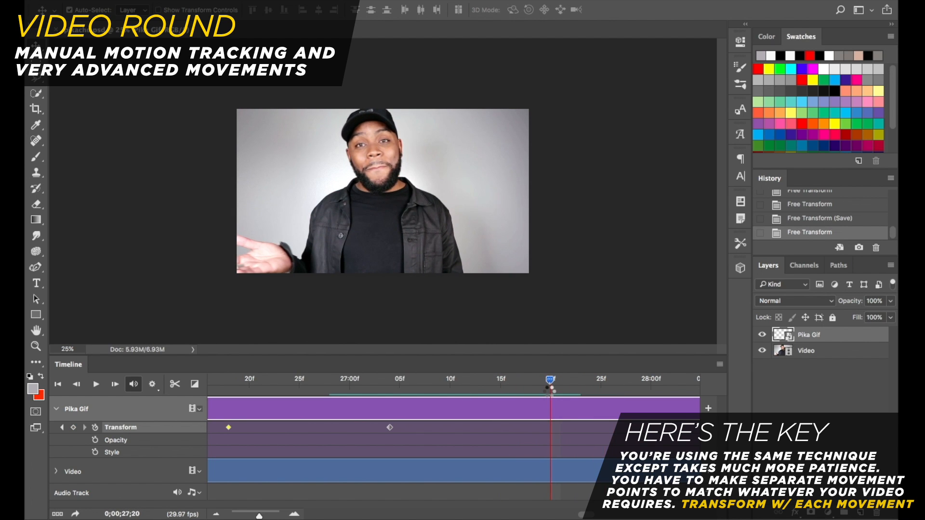
{"action": "key", "text": "ctrl+t"}
{"action": "left_click_drag", "start_coordinate": [296, 48], "coordinate": [266, 236]}
{"action": "key", "text": "Return"}
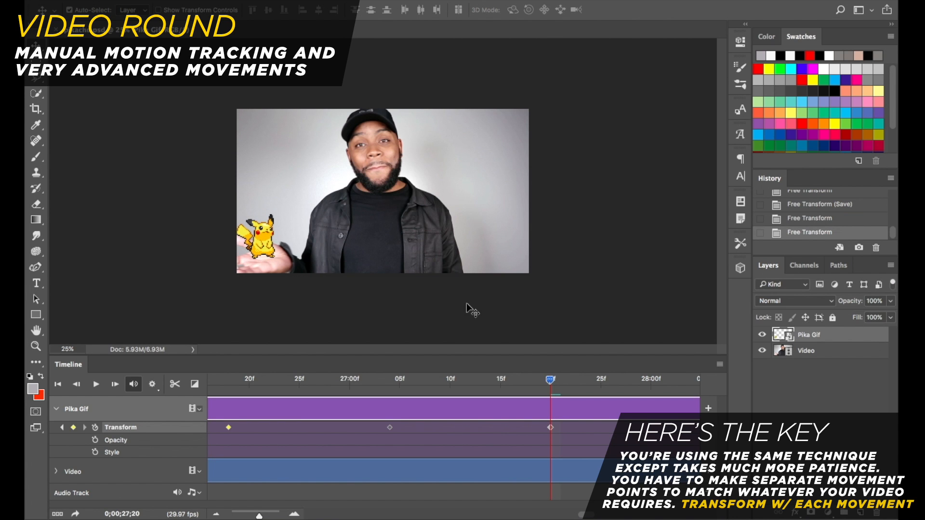
{"action": "left_click_drag", "start_coordinate": [550, 384], "coordinate": [289, 380]}
{"action": "key", "text": "space"}
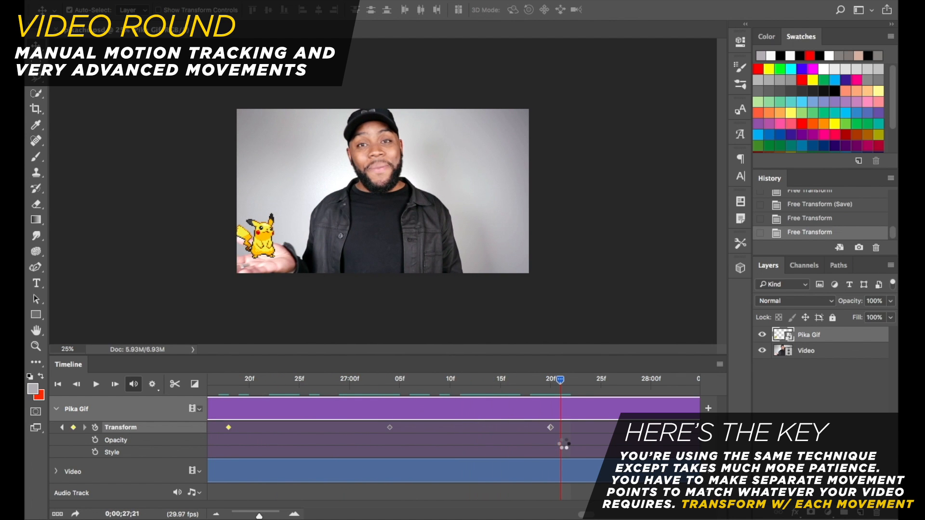
Nudge Pikachu with Free Transform at 0;00;27;21 to follow the palm just after the catch
{"action": "key", "text": "space"}
{"action": "left_click", "coordinate": [241, 516]}
{"action": "left_click_drag", "start_coordinate": [459, 386], "coordinate": [484, 383]}
{"action": "left_click", "coordinate": [251, 516]}
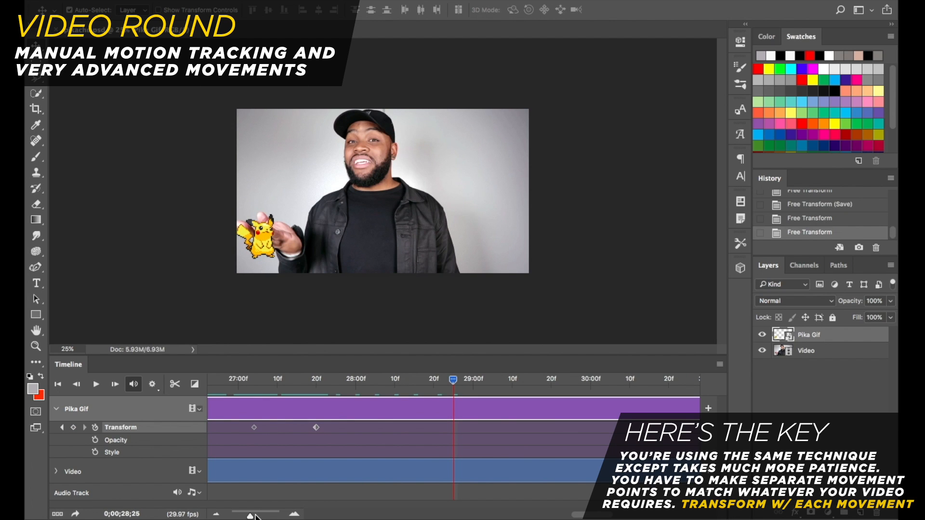
{"action": "left_click", "coordinate": [314, 395]}
{"action": "left_click_drag", "start_coordinate": [250, 516], "coordinate": [273, 516]}
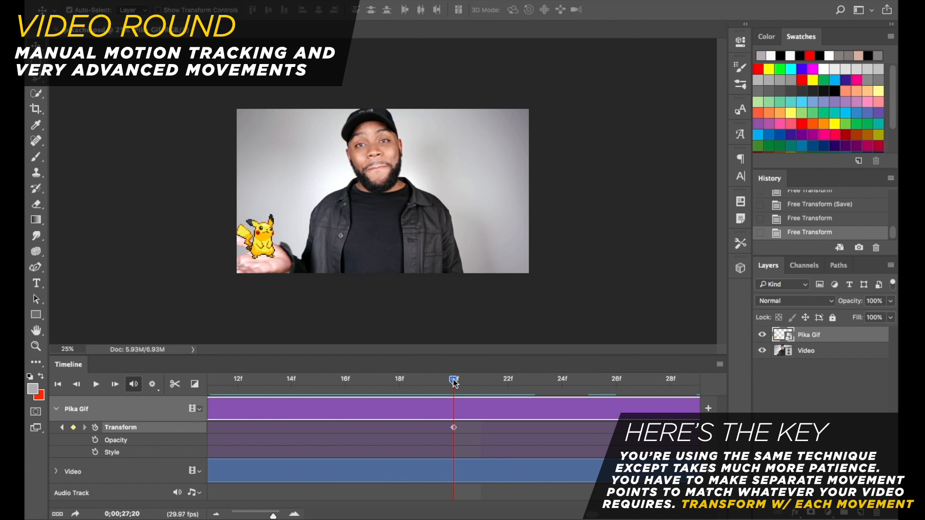
{"action": "left_click_drag", "start_coordinate": [454, 383], "coordinate": [469, 381]}
{"action": "key", "text": "ctrl+t"}
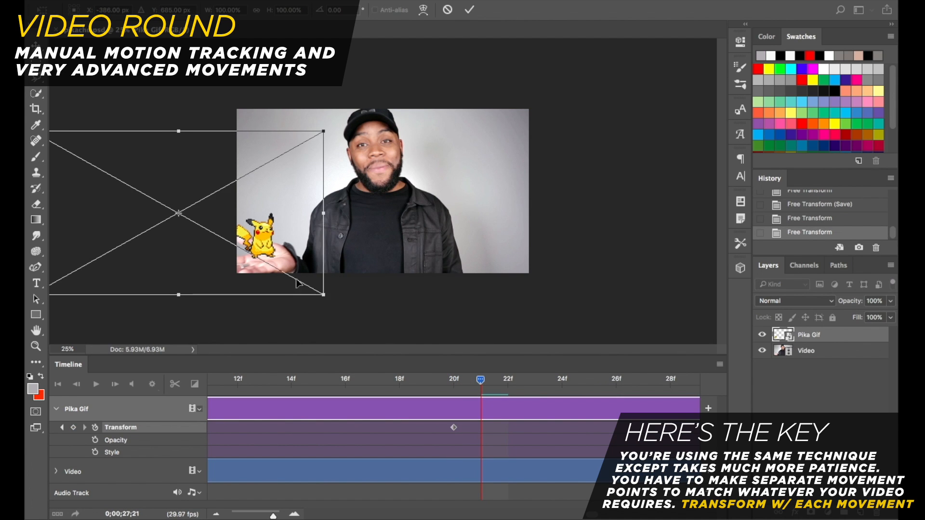
{"action": "left_click_drag", "start_coordinate": [298, 255], "coordinate": [303, 253]}
{"action": "key", "text": "Return"}
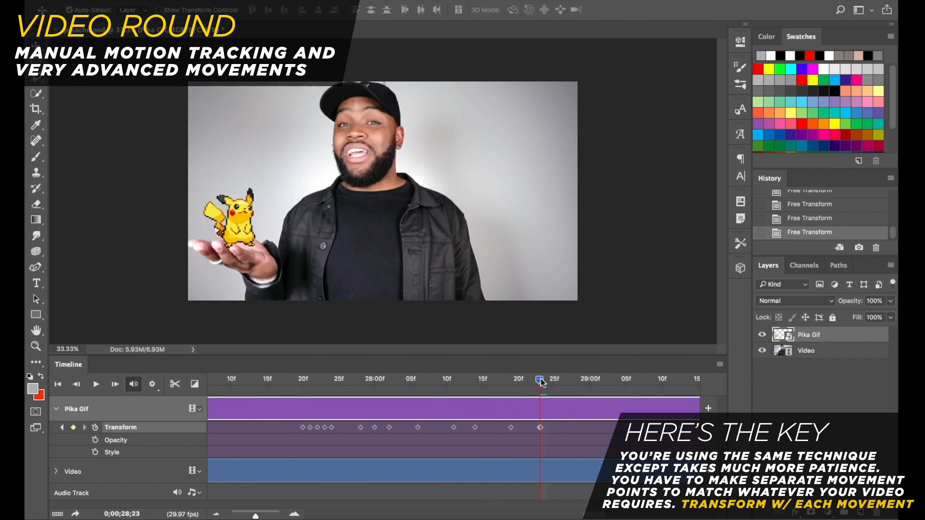
Enlarge Pikachu to about 369% with Free Transform at 0;00;33;00 and position it over the man
{"action": "left_click_drag", "start_coordinate": [238, 214], "coordinate": [513, 254]}
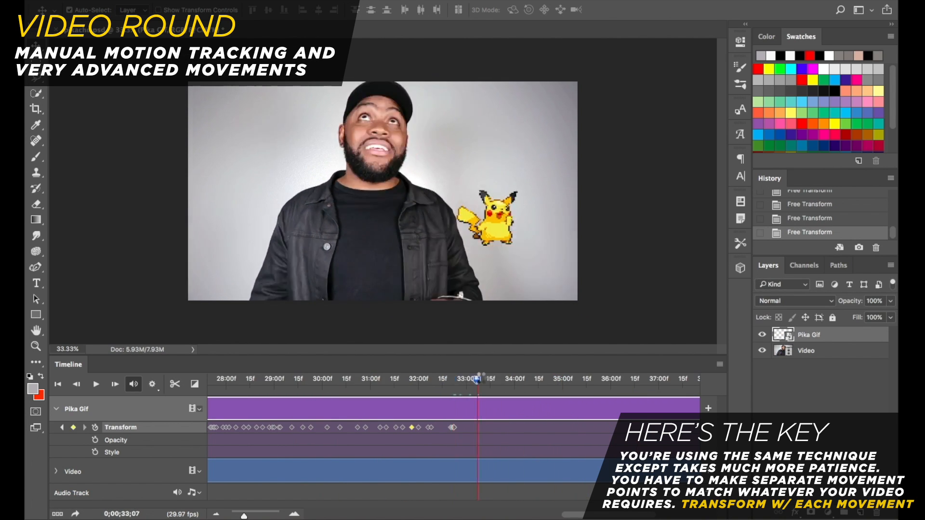
{"action": "left_click_drag", "start_coordinate": [477, 380], "coordinate": [545, 433]}
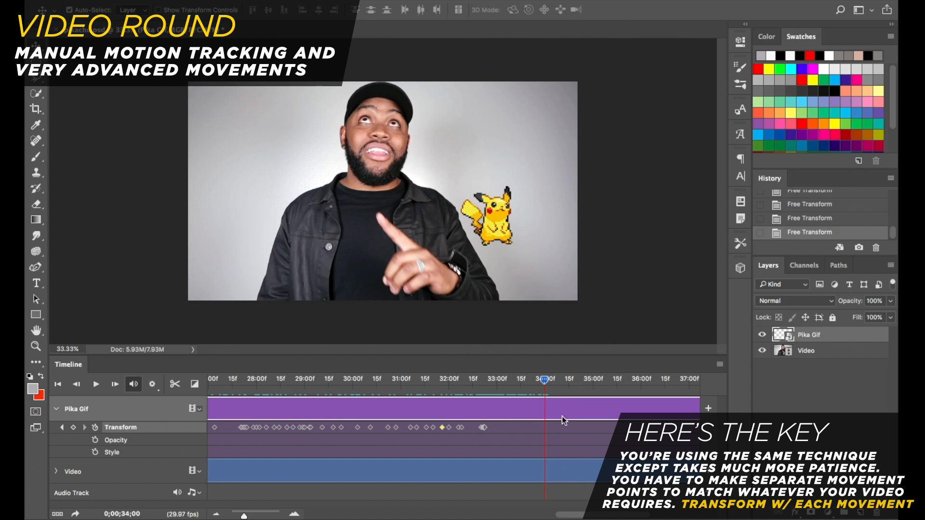
{"action": "left_click_drag", "start_coordinate": [546, 384], "coordinate": [496, 384]}
{"action": "key", "text": "super+t"}
{"action": "key", "text": "super+minus"}
{"action": "key", "text": "super+minus"}
{"action": "key", "text": "super+minus"}
{"action": "left_click_drag", "start_coordinate": [455, 229], "coordinate": [456, 258]}
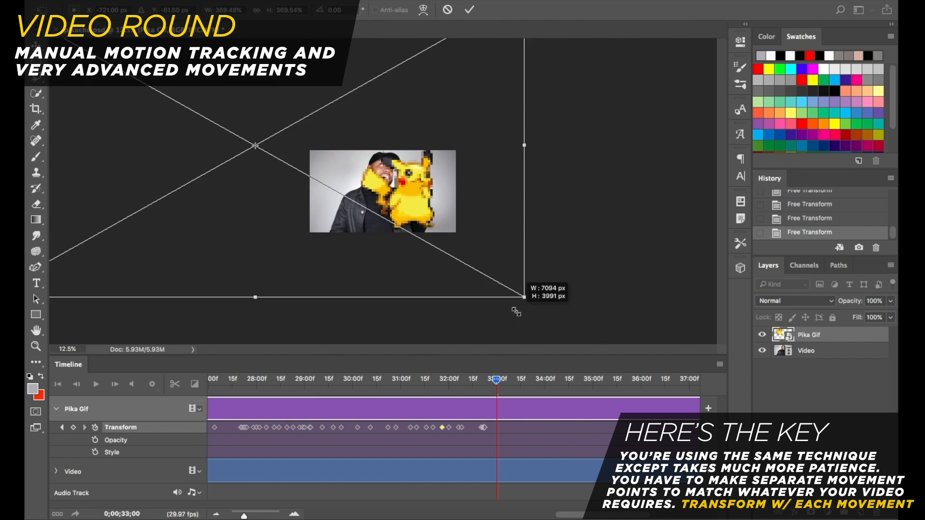
{"action": "left_click_drag", "start_coordinate": [359, 174], "coordinate": [376, 131]}
{"action": "key", "text": "Return"}
Shift the enlarged Pikachu across to the other side of the man's head with a keyframe around 0;00;34;00
{"action": "left_click_drag", "start_coordinate": [244, 516], "coordinate": [249, 516]}
{"action": "left_click_drag", "start_coordinate": [453, 381], "coordinate": [572, 383]}
{"action": "key", "text": "super+t"}
{"action": "left_click_drag", "start_coordinate": [393, 180], "coordinate": [395, 209]}
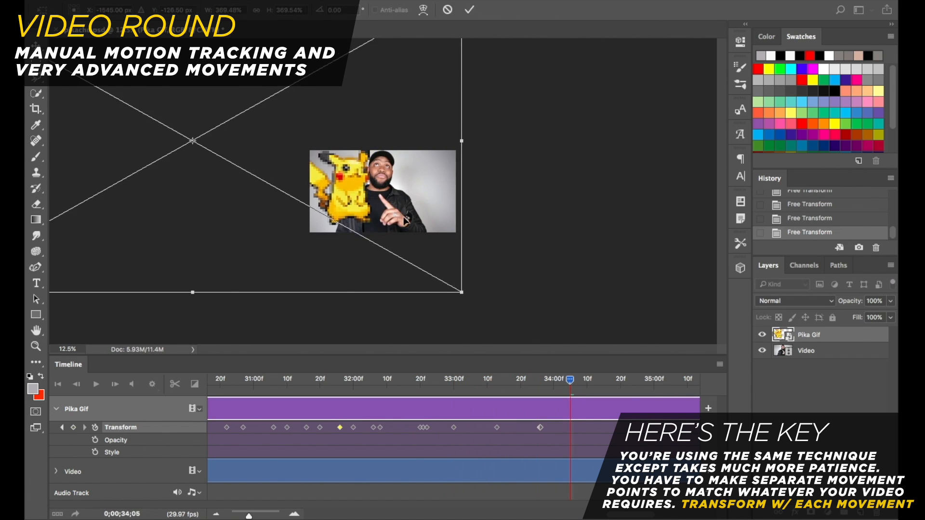
{"action": "left_click_drag", "start_coordinate": [572, 383], "coordinate": [550, 386]}
{"action": "key", "text": "super+z"}
{"action": "key", "text": "super+t"}
{"action": "left_click_drag", "start_coordinate": [359, 117], "coordinate": [351, 164]}
{"action": "key", "text": "Return"}
{"action": "left_click_drag", "start_coordinate": [553, 381], "coordinate": [626, 382]}
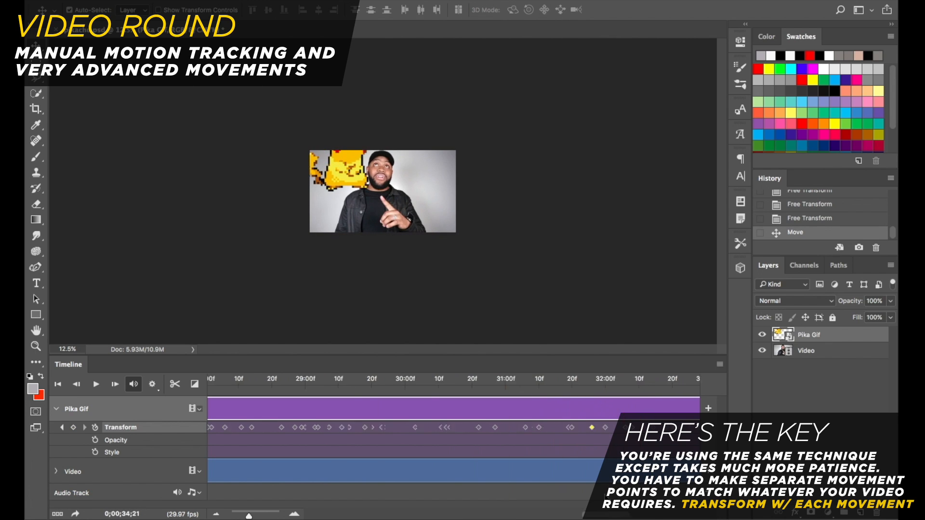
Reposition the enlarged Pikachu beside the man's face and place its keyframe at 0;00;34;23
{"action": "key", "text": "super+t"}
{"action": "left_click_drag", "start_coordinate": [342, 156], "coordinate": [368, 175]}
{"action": "key", "text": "Escape"}
{"action": "left_click_drag", "start_coordinate": [522, 381], "coordinate": [496, 381]}
{"action": "key", "text": "super+t"}
{"action": "left_click_drag", "start_coordinate": [376, 203], "coordinate": [381, 209]}
{"action": "key", "text": "Return"}
{"action": "left_click_drag", "start_coordinate": [496, 381], "coordinate": [518, 387]}
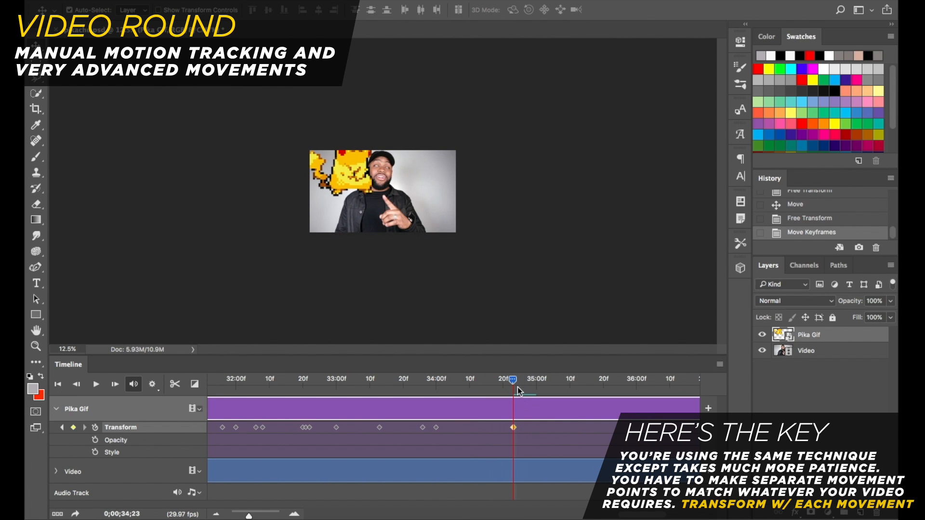
Scale Pikachu down to about 50% and set it on the man's shoulder at 0;00;35;10
{"action": "left_click_drag", "start_coordinate": [513, 383], "coordinate": [521, 386]}
{"action": "key", "text": "super+equal"}
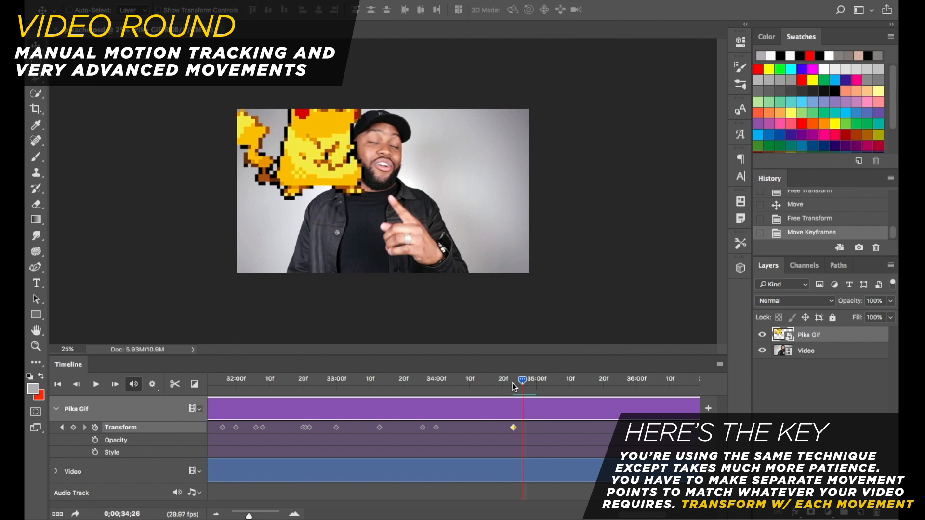
{"action": "left_click_drag", "start_coordinate": [528, 383], "coordinate": [570, 391]}
{"action": "key", "text": "super+t"}
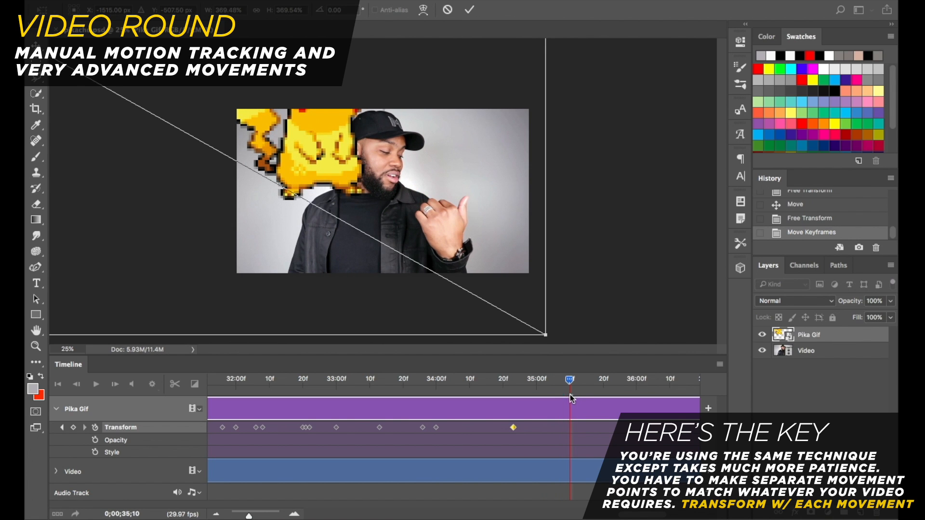
{"action": "type", "text": "50"}
{"action": "left_click_drag", "start_coordinate": [289, 58], "coordinate": [522, 242]}
{"action": "left_click", "coordinate": [208, 9]}
{"action": "type", "text": "50"}
{"action": "left_click_drag", "start_coordinate": [279, 224], "coordinate": [424, 182]}
{"action": "left_click_drag", "start_coordinate": [310, 132], "coordinate": [283, 116]}
{"action": "left_click_drag", "start_coordinate": [427, 162], "coordinate": [435, 169]}
{"action": "key", "text": "Return"}
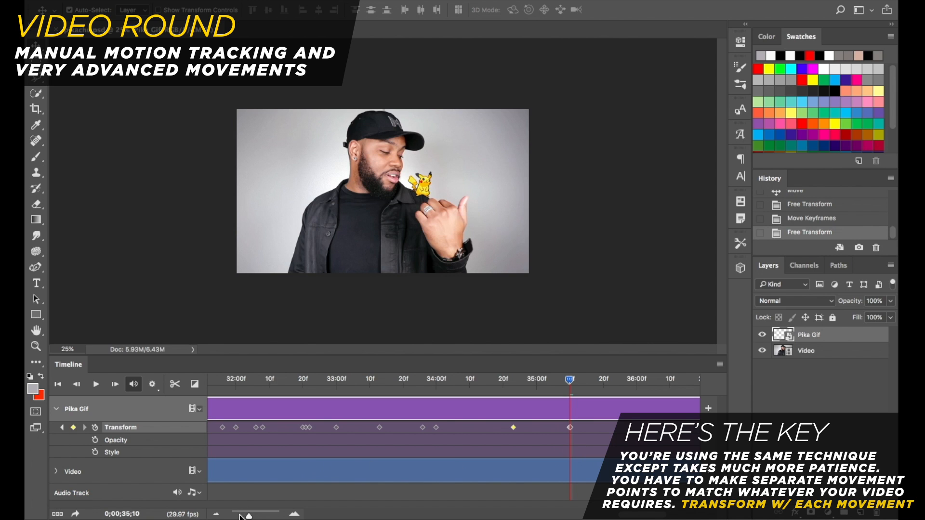
Play back the giant Pikachu sequence and its shrink onto the shoulder
{"action": "left_click_drag", "start_coordinate": [241, 516], "coordinate": [232, 516]}
{"action": "left_click_drag", "start_coordinate": [453, 383], "coordinate": [404, 382]}
{"action": "key", "text": "space"}
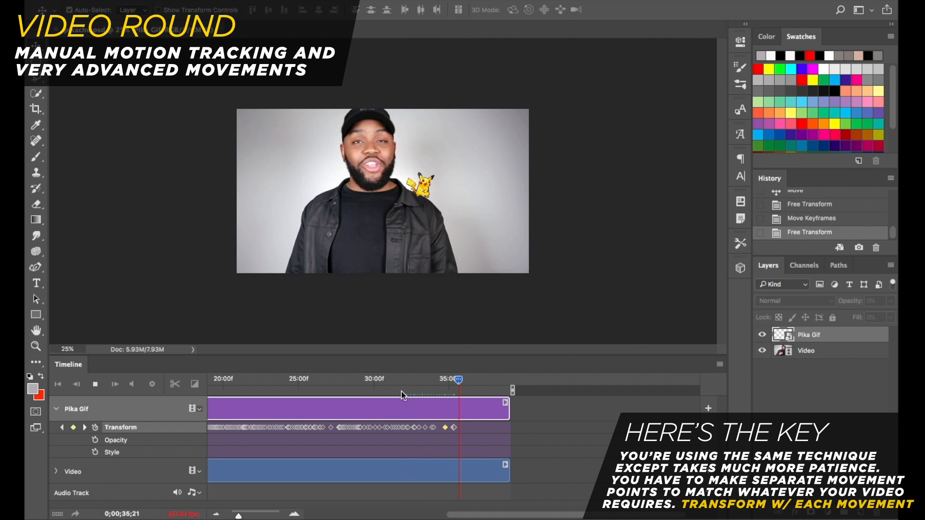
{"action": "key", "text": "space"}
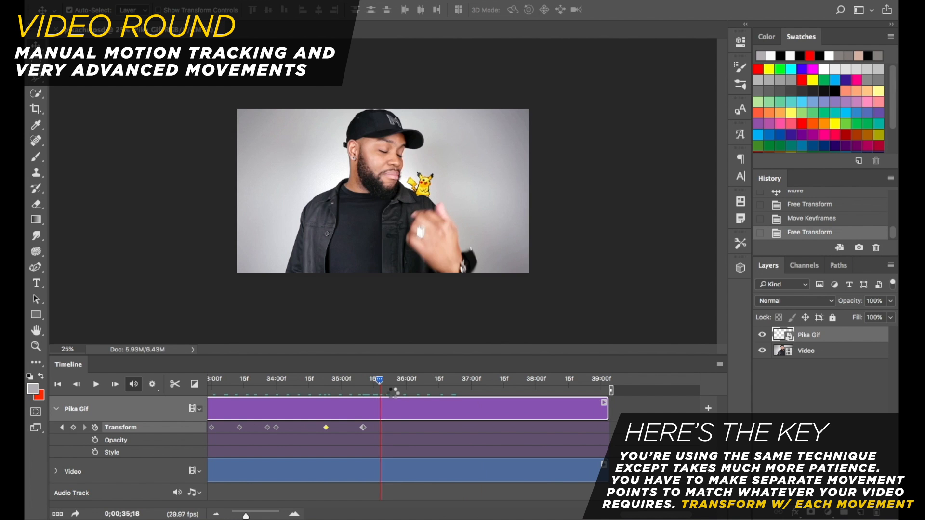
Track Pikachu to the man's shoulder from 0;00;35;11 onward with repeated free-transform keyframes
{"action": "left_click", "coordinate": [365, 378]}
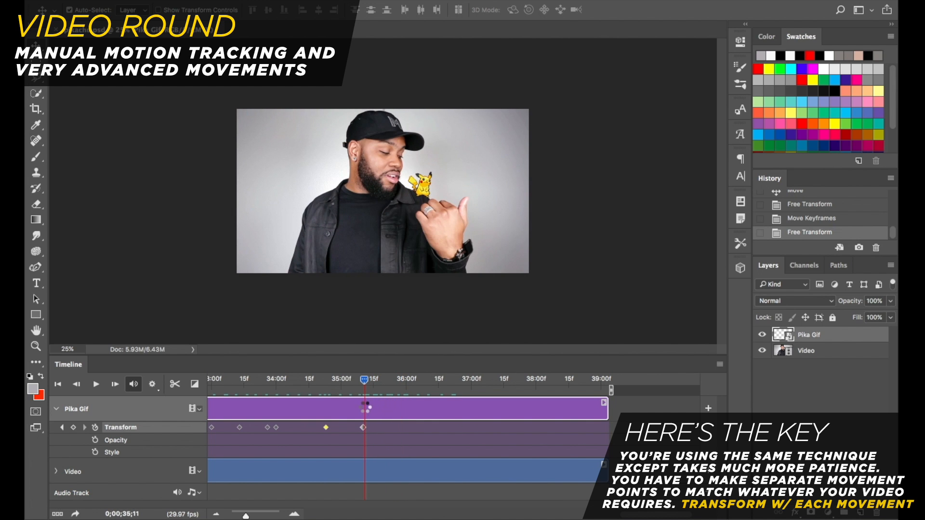
{"action": "key", "text": "ctrl+plus"}
{"action": "key", "text": "ctrl+plus"}
{"action": "key", "text": "ctrl+plus"}
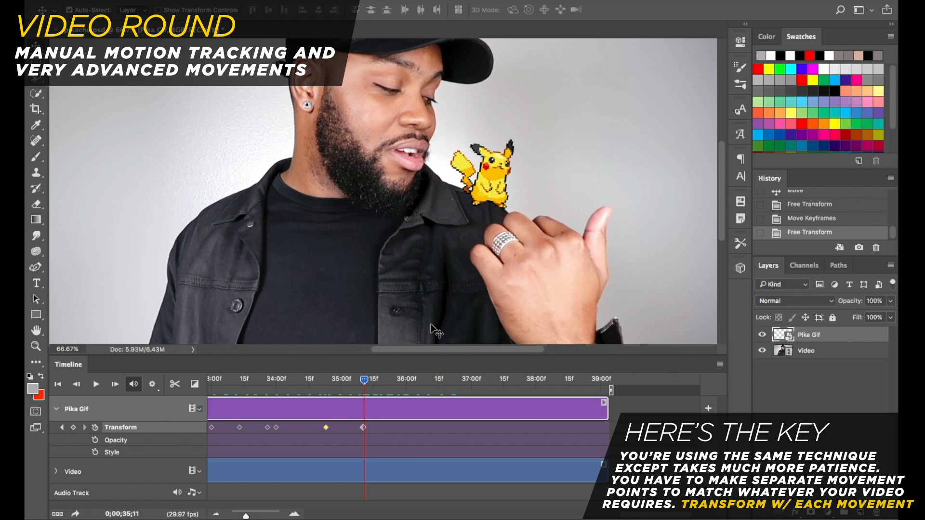
{"action": "left_click_drag", "start_coordinate": [364, 380], "coordinate": [465, 380]}
{"action": "key", "text": "super+t"}
{"action": "key", "text": "Return"}
{"action": "key", "text": "super+t"}
{"action": "key", "text": "Return"}
{"action": "key", "text": "super+t"}
{"action": "key", "text": "Return"}
{"action": "key", "text": "super+t"}
{"action": "key", "text": "Return"}
Continue keyframing Pikachu on the moving shoulder with closely spaced adjustments up to 0;00;37;22
{"action": "left_click_drag", "start_coordinate": [246, 517], "coordinate": [253, 516]}
{"action": "left_click_drag", "start_coordinate": [459, 380], "coordinate": [588, 381]}
{"action": "key", "text": "super+t"}
{"action": "key", "text": "super+t"}
{"action": "key", "text": "Return"}
{"action": "key", "text": "super+t"}
{"action": "key", "text": "Return"}
{"action": "mouse_move", "coordinate": [253, 516]}
{"action": "left_mouse_down"}
{"action": "mouse_move", "coordinate": [261, 516]}
{"action": "mouse_move", "coordinate": [248, 516]}
{"action": "left_mouse_up"}
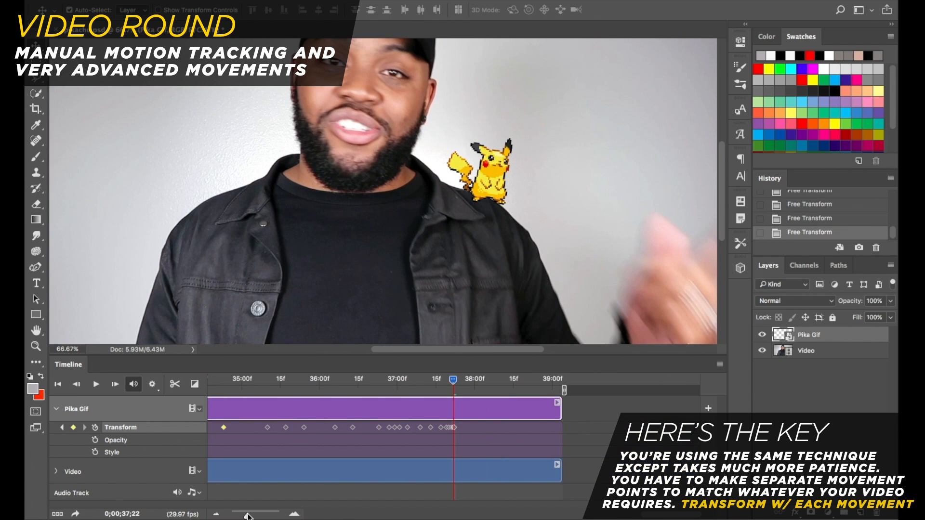
At 0;00;37;23, scale Pikachu to 100% width and height, then move and rotate it to tumble off the shoulder
{"action": "key", "text": "super+minus"}
{"action": "key", "text": "super+minus"}
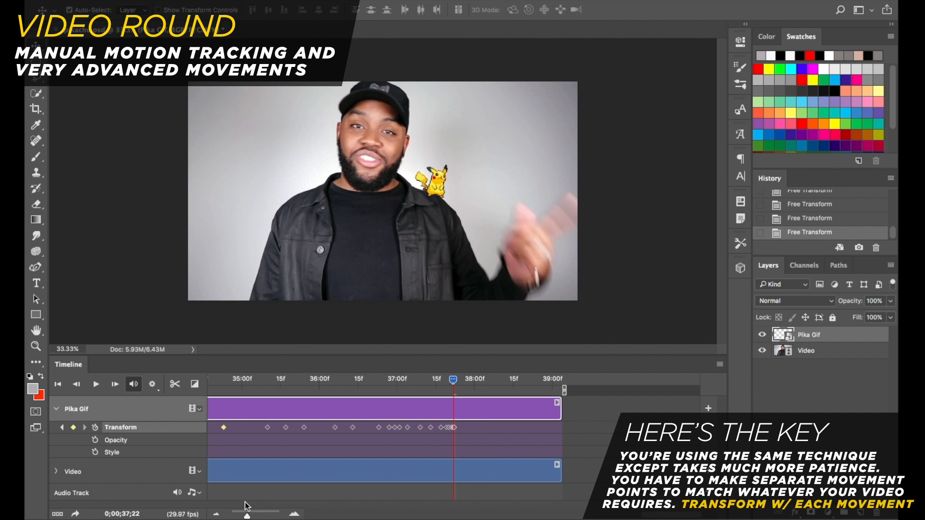
{"action": "mouse_move", "coordinate": [453, 384]}
{"action": "left_mouse_down"}
{"action": "mouse_move", "coordinate": [226, 380]}
{"action": "mouse_move", "coordinate": [438, 380]}
{"action": "left_mouse_up"}
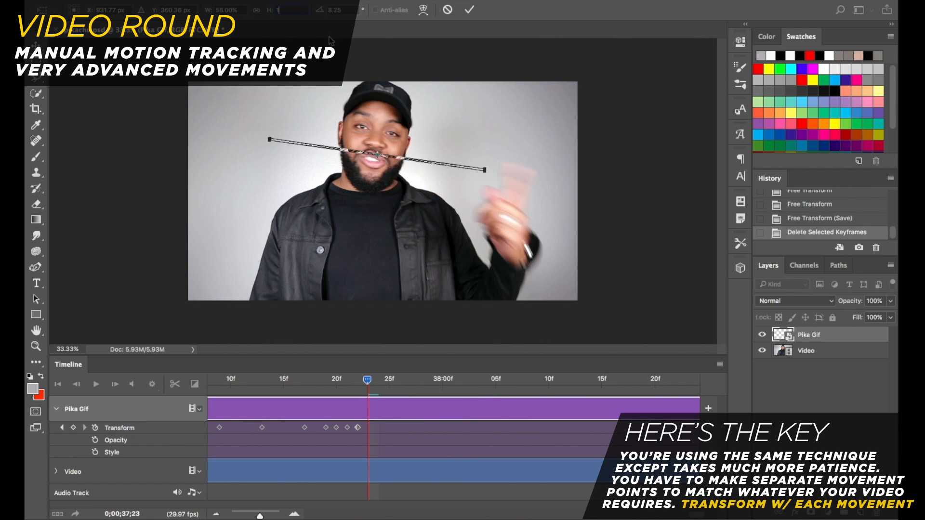
{"action": "type", "text": "00"}
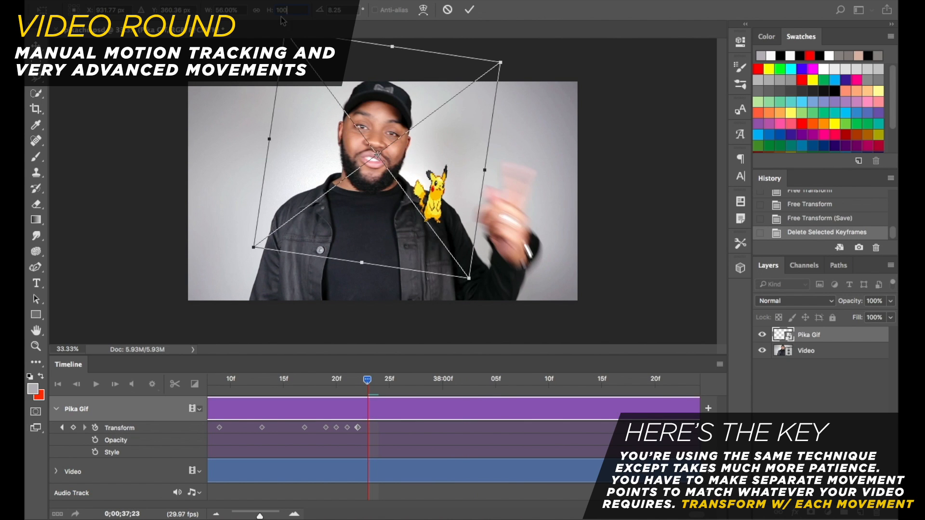
{"action": "left_click", "coordinate": [257, 11]}
{"action": "left_click_drag", "start_coordinate": [378, 158], "coordinate": [481, 196]}
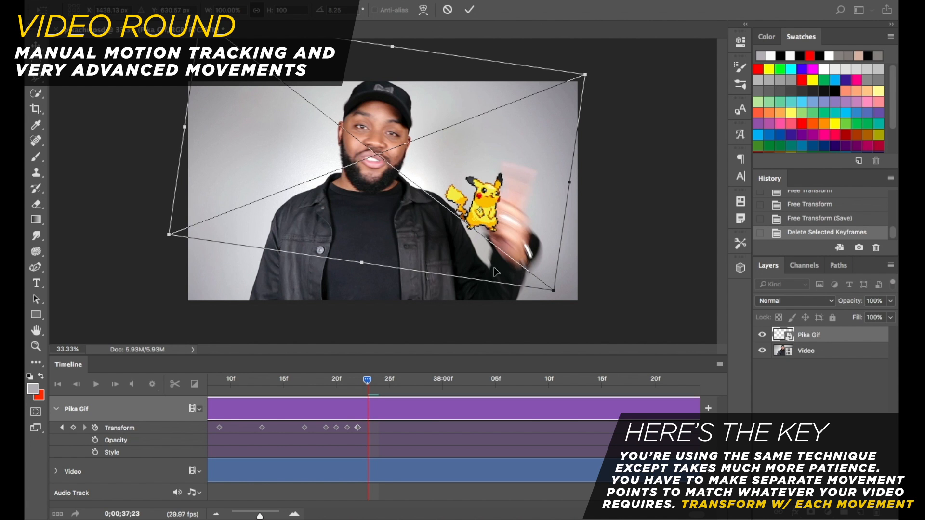
{"action": "left_click_drag", "start_coordinate": [174, 117], "coordinate": [623, 343]}
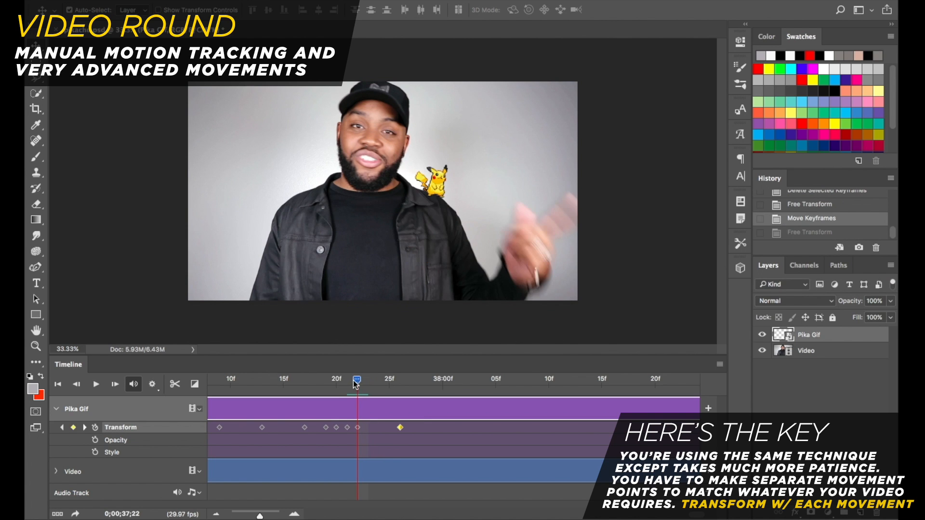
Rotate the falling Pikachu further and move it completely out of the frame at 0;00;38;02
{"action": "left_click_drag", "start_coordinate": [355, 383], "coordinate": [470, 407]}
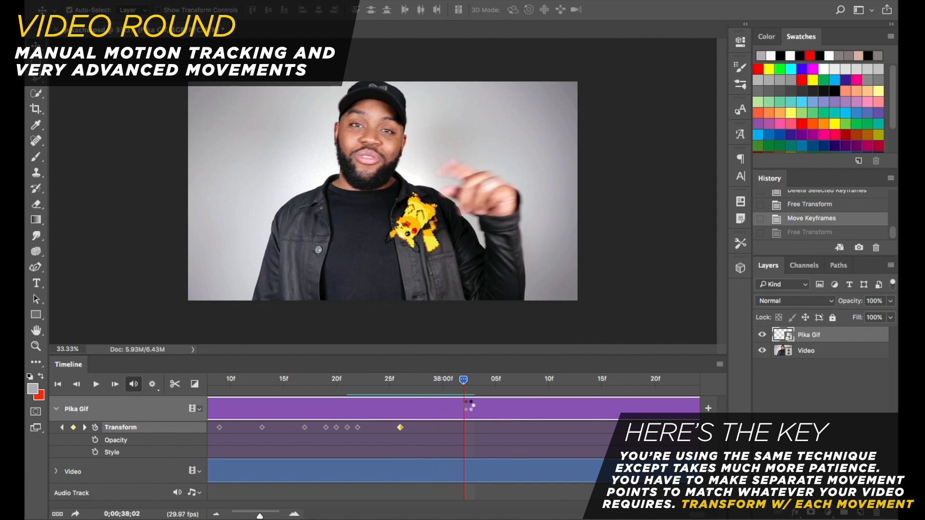
{"action": "key", "text": "ctrl+t"}
{"action": "left_click_drag", "start_coordinate": [492, 309], "coordinate": [412, 218]}
{"action": "left_click_drag", "start_coordinate": [313, 105], "coordinate": [213, 198]}
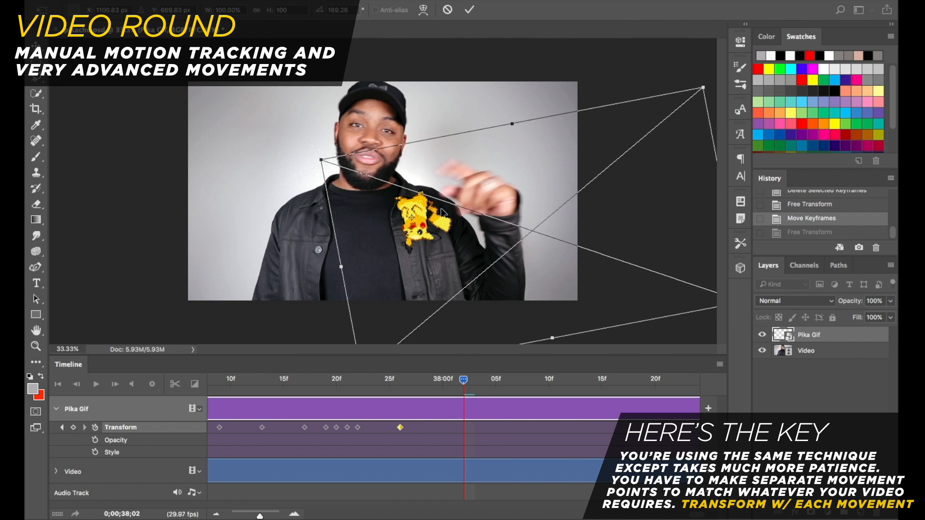
{"action": "left_click_drag", "start_coordinate": [413, 222], "coordinate": [532, 229]}
{"action": "left_click_drag", "start_coordinate": [473, 83], "coordinate": [505, 183]}
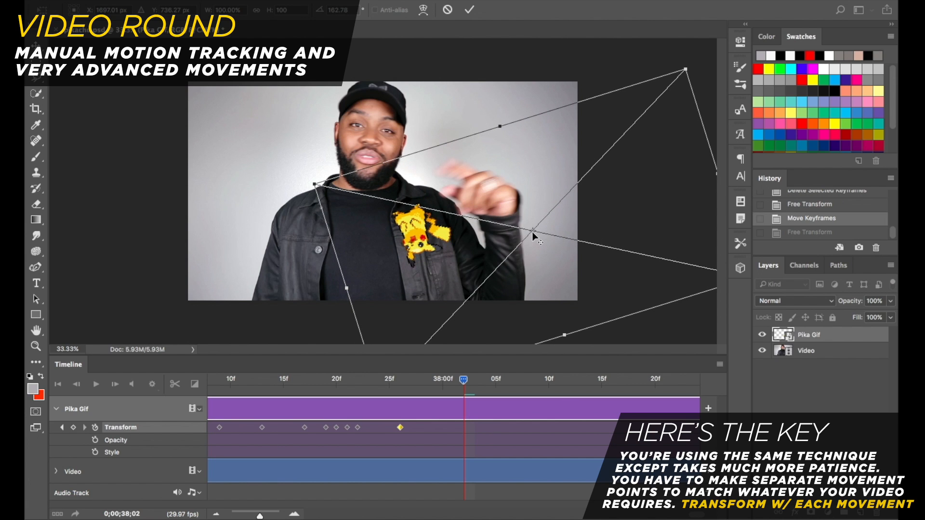
{"action": "left_click_drag", "start_coordinate": [533, 230], "coordinate": [415, 234]}
{"action": "left_click_drag", "start_coordinate": [299, 130], "coordinate": [298, 320]}
{"action": "left_click_drag", "start_coordinate": [453, 257], "coordinate": [299, 142]}
{"action": "key", "text": "Return"}
Fit more of the timeline in view and play the finished animation from its start
{"action": "left_click_drag", "start_coordinate": [249, 517], "coordinate": [239, 516]}
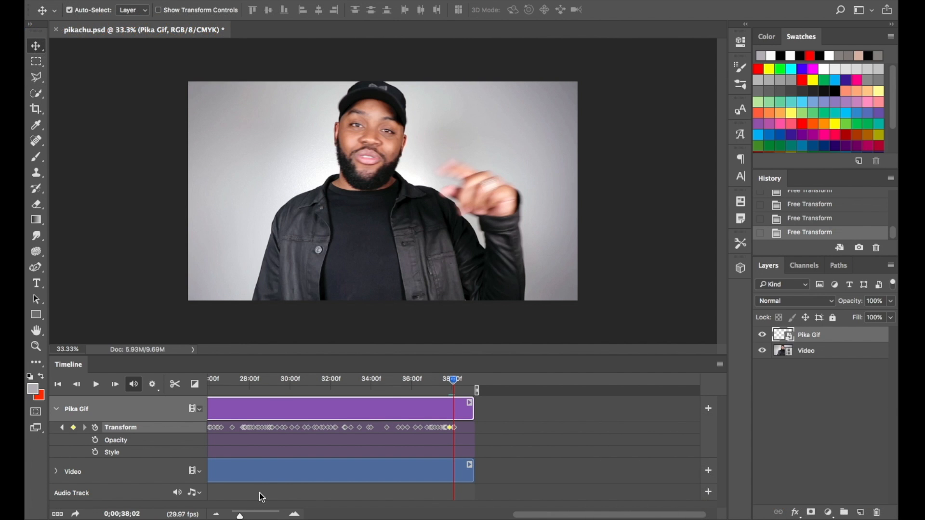
{"action": "left_click", "coordinate": [98, 385]}
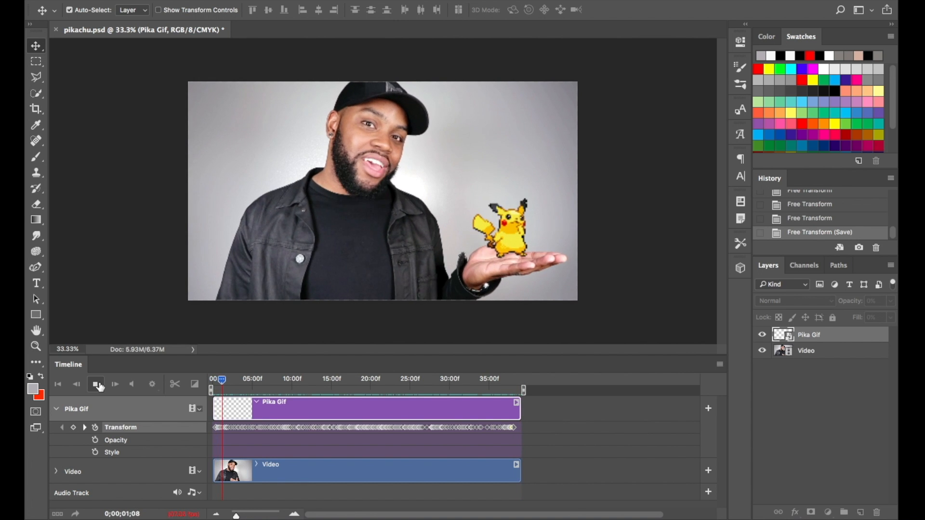
{"action": "left_click", "coordinate": [98, 385]}
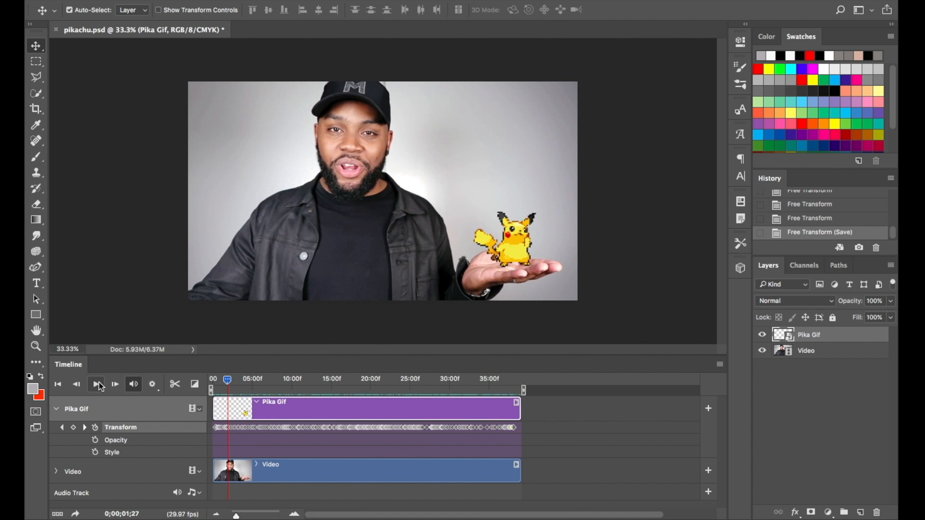